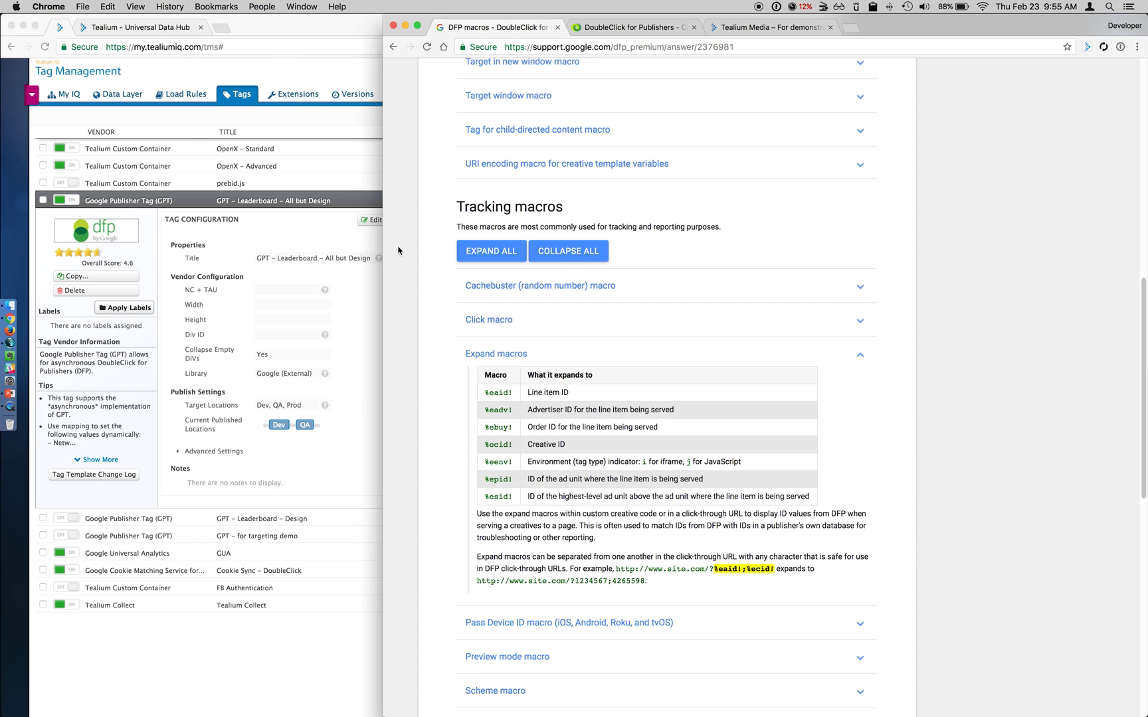
{"action": "left_click", "coordinate": [304, 227]}
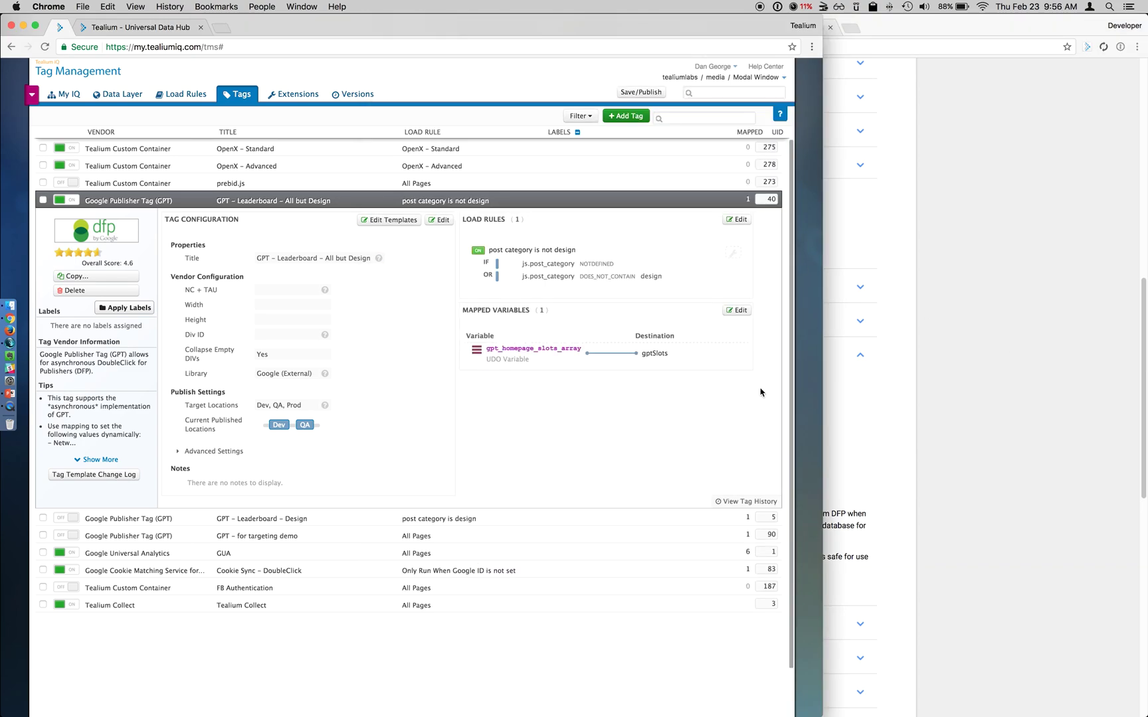
{"action": "left_click", "coordinate": [1011, 382]}
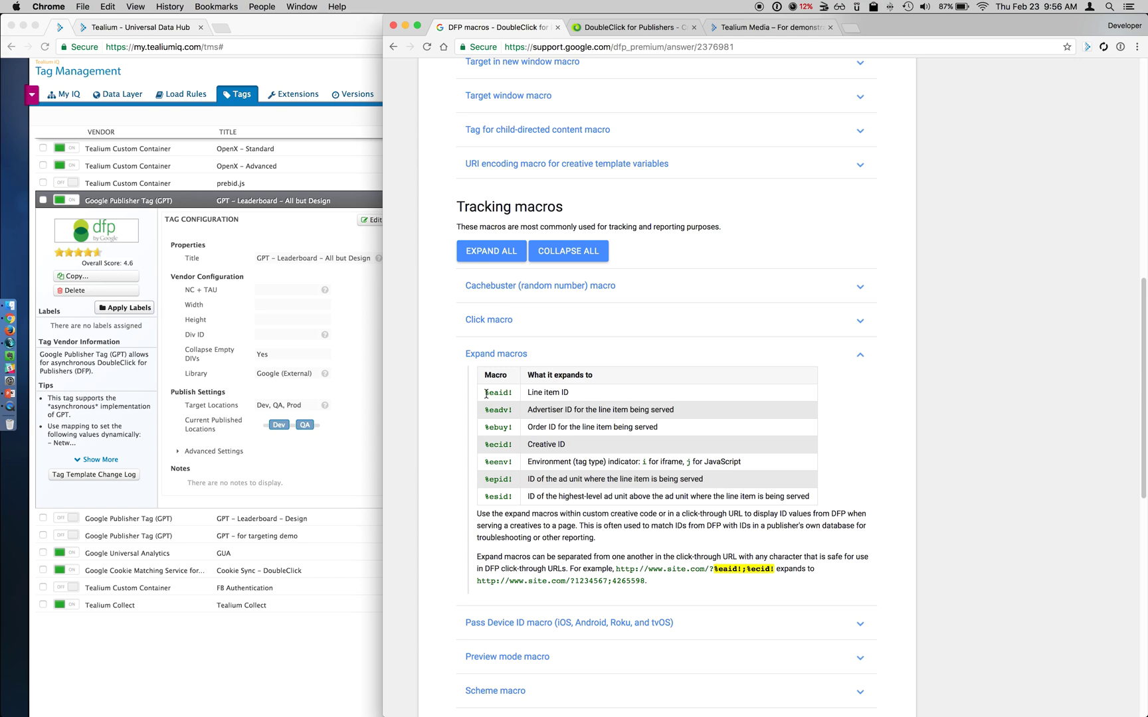
{"action": "left_click_drag", "start_coordinate": [533, 409], "coordinate": [569, 444]}
{"action": "left_click", "coordinate": [543, 444]}
{"action": "left_click", "coordinate": [569, 443]}
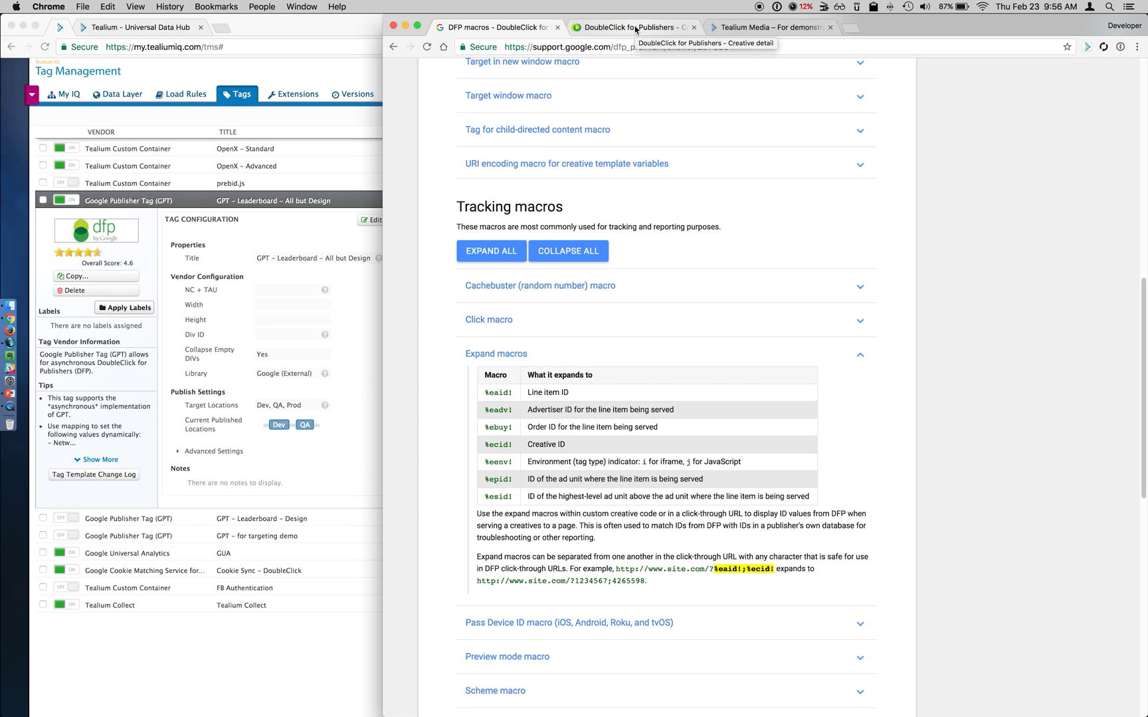
{"action": "key", "text": "super+Tab"}
{"action": "key", "text": "super+Tab"}
{"action": "key", "text": "super+Tab"}
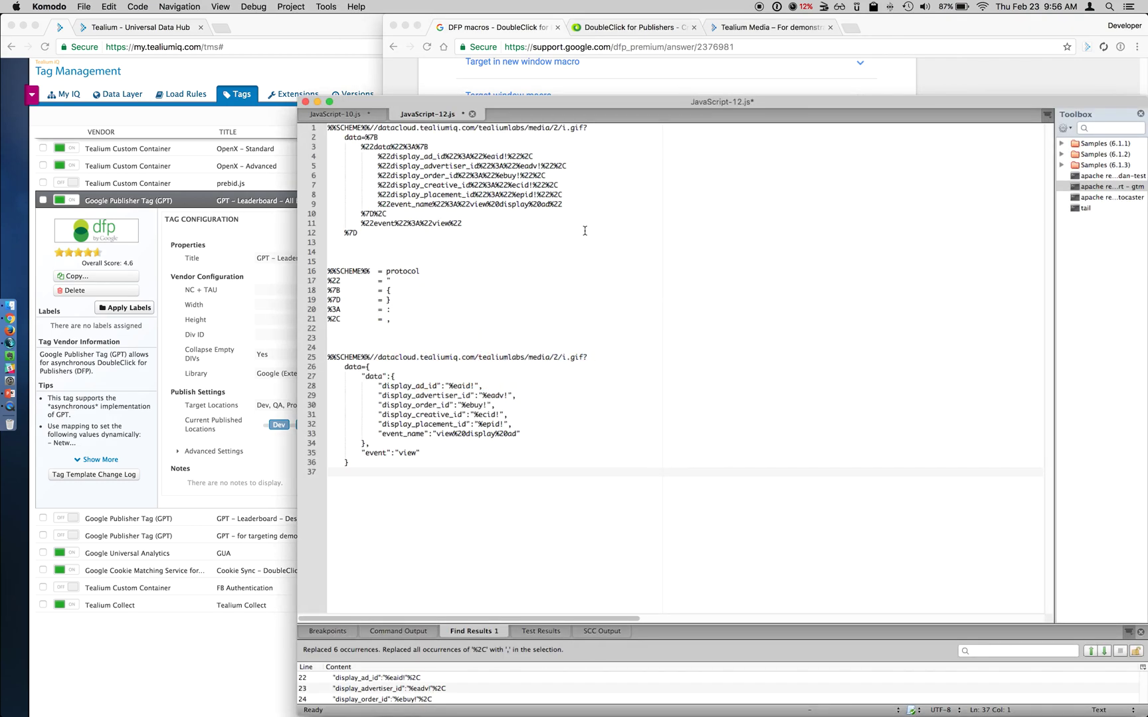
Step: Review the encoded pixel URL on lines 1–12 against the %%SCHEME%% encoding key on lines 16–21
{"action": "left_click_drag", "start_coordinate": [370, 232], "coordinate": [321, 136]}
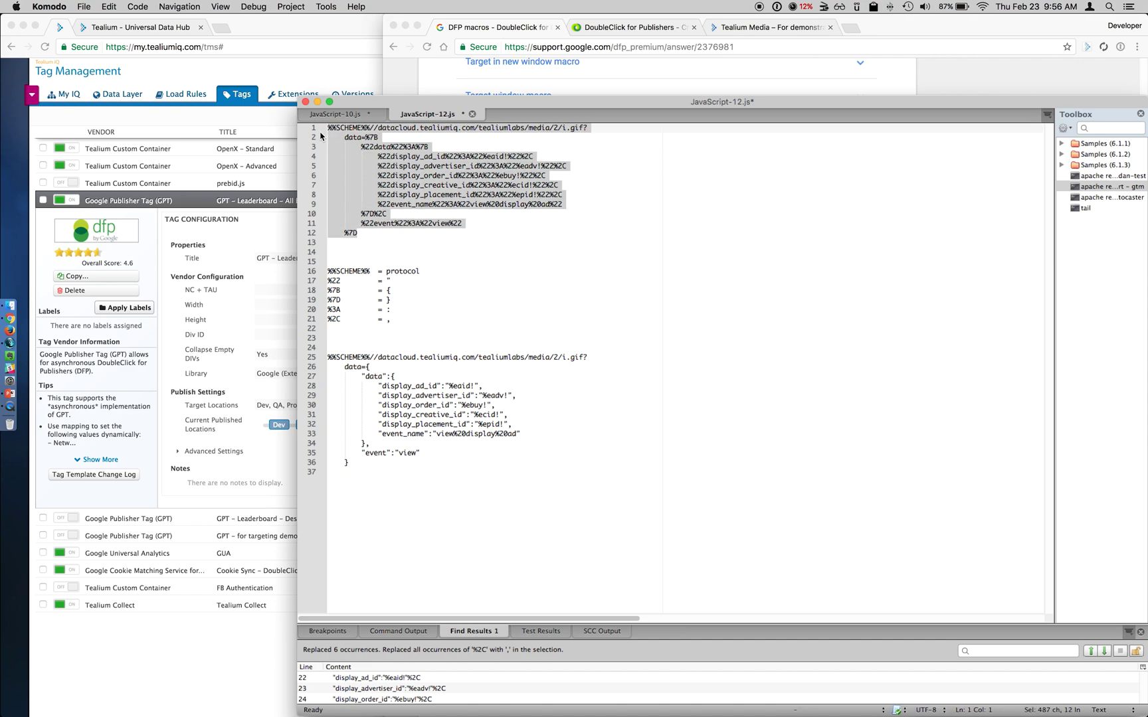
{"action": "left_click", "coordinate": [454, 235]}
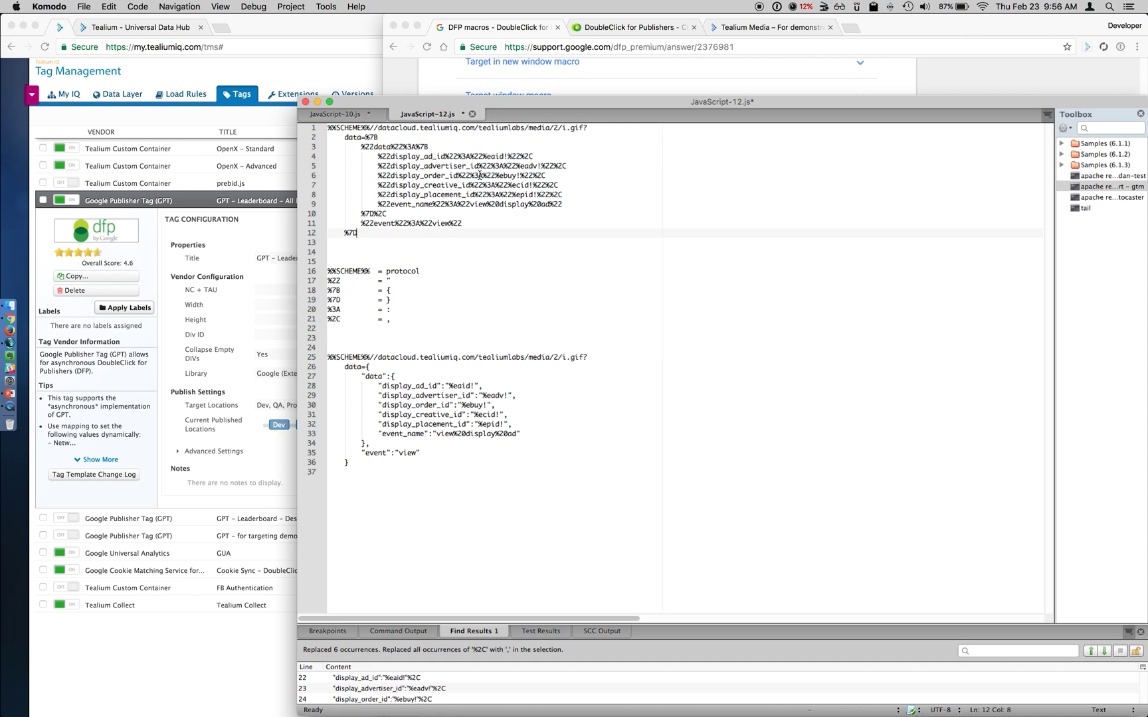
{"action": "left_click_drag", "start_coordinate": [352, 272], "coordinate": [392, 319]}
{"action": "left_click", "coordinate": [409, 319]}
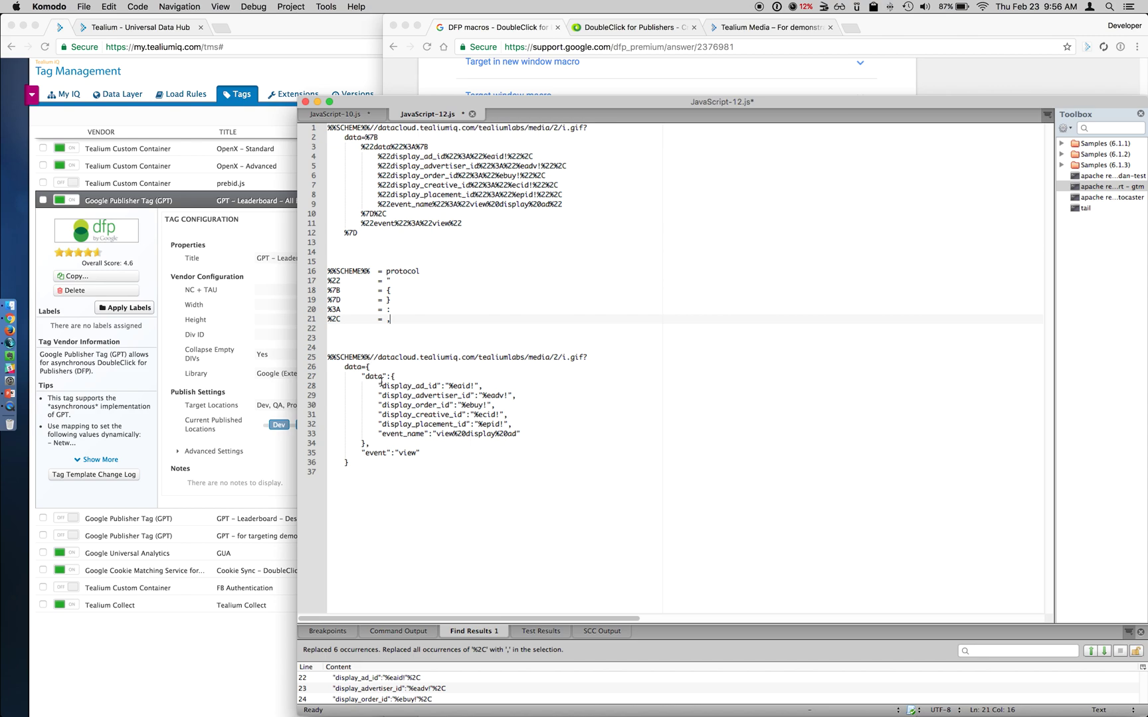
Step: Highlight the %eaid! and %eadv! macros, reselect the encoded URL, and return to the DFP creative
{"action": "left_click_drag", "start_coordinate": [452, 388], "coordinate": [474, 387]}
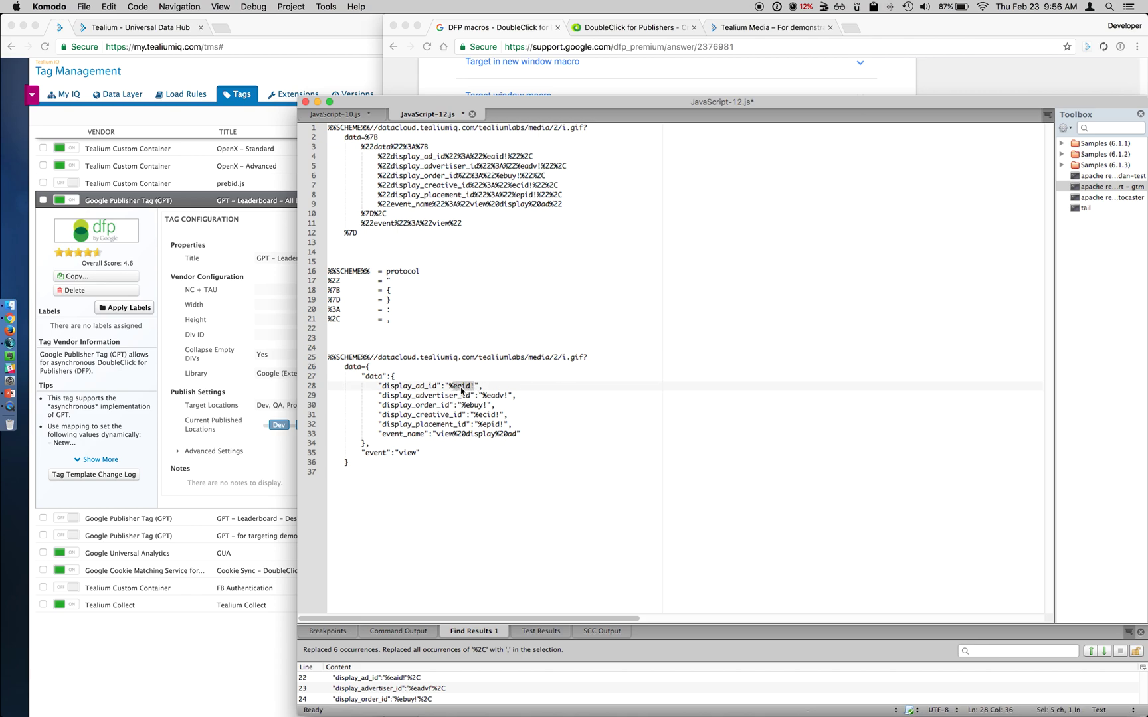
{"action": "mouse_move", "coordinate": [487, 397]}
{"action": "left_mouse_down"}
{"action": "mouse_move", "coordinate": [505, 398]}
{"action": "mouse_move", "coordinate": [491, 415]}
{"action": "left_mouse_up"}
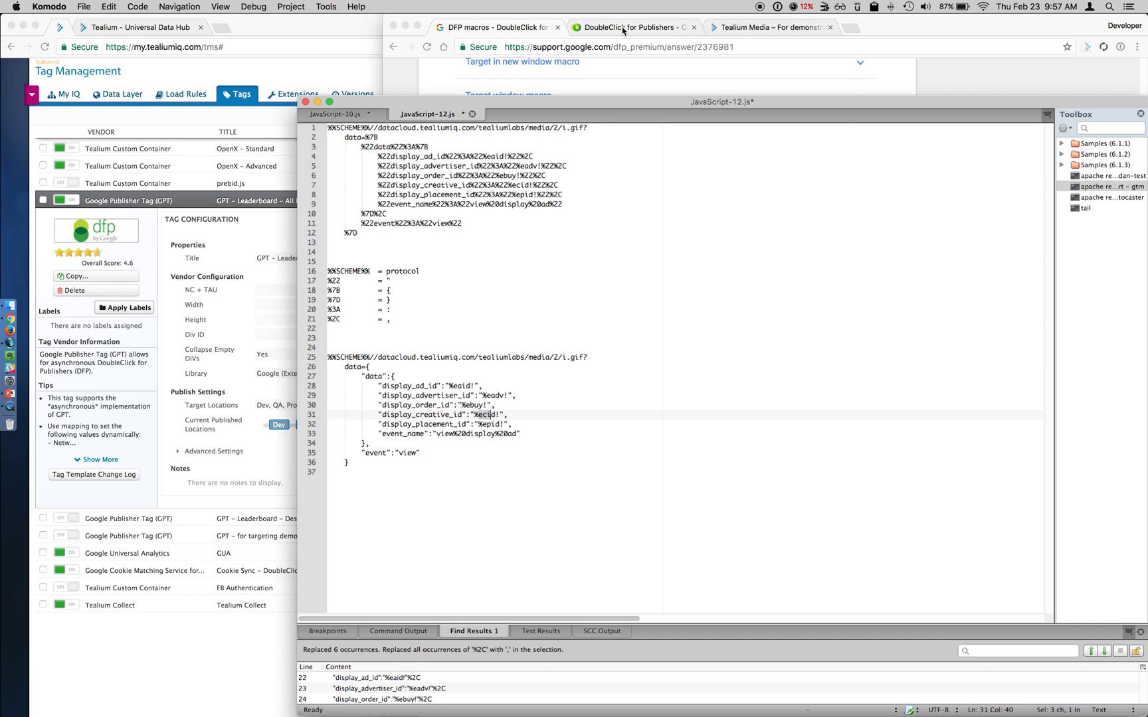
{"action": "left_click_drag", "start_coordinate": [362, 232], "coordinate": [321, 127]}
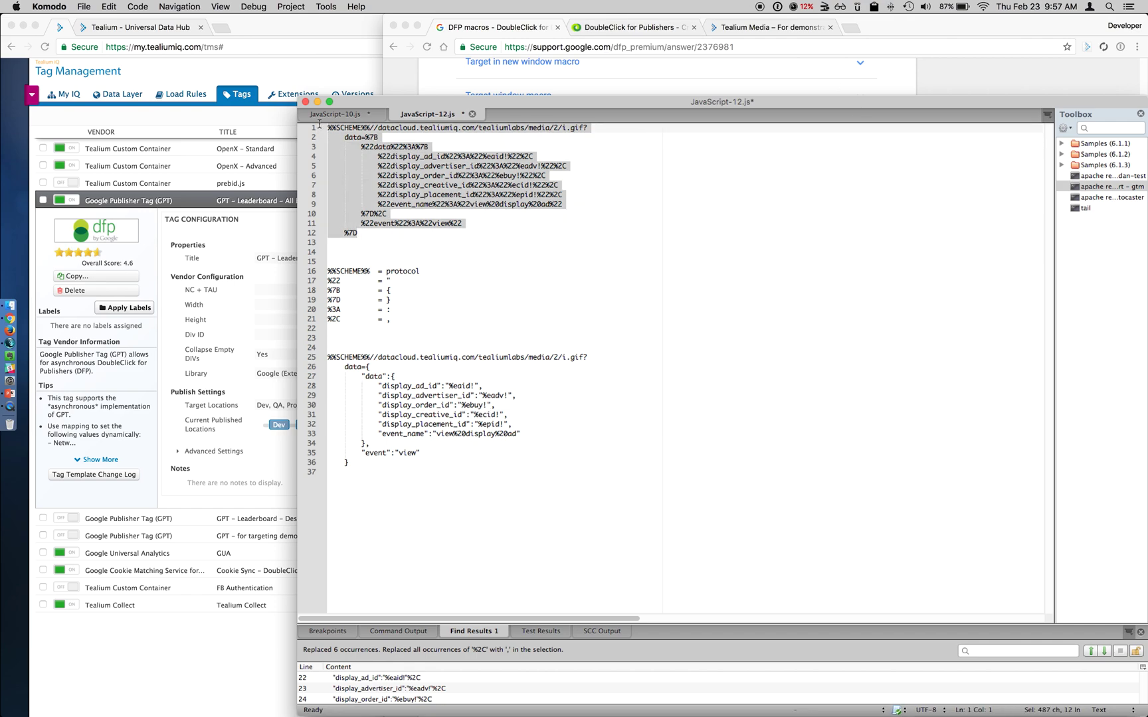
{"action": "left_click", "coordinate": [614, 30]}
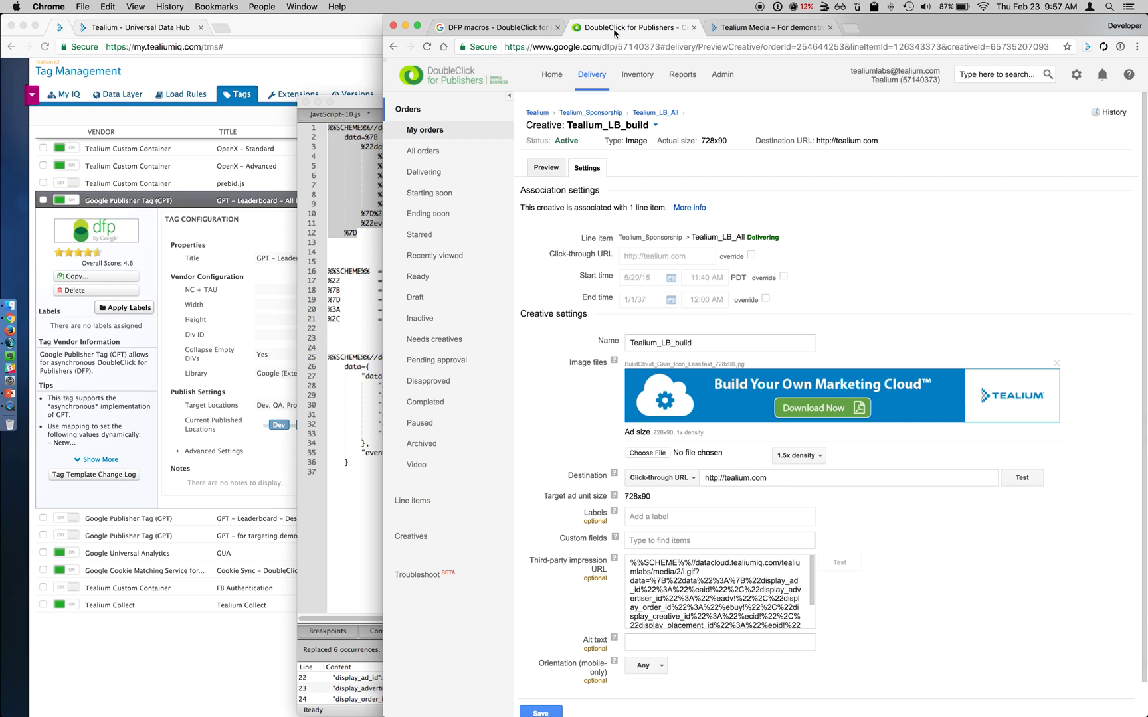
{"action": "scroll", "coordinate": [845, 233], "scroll_direction": "down", "scroll_amount": 2}
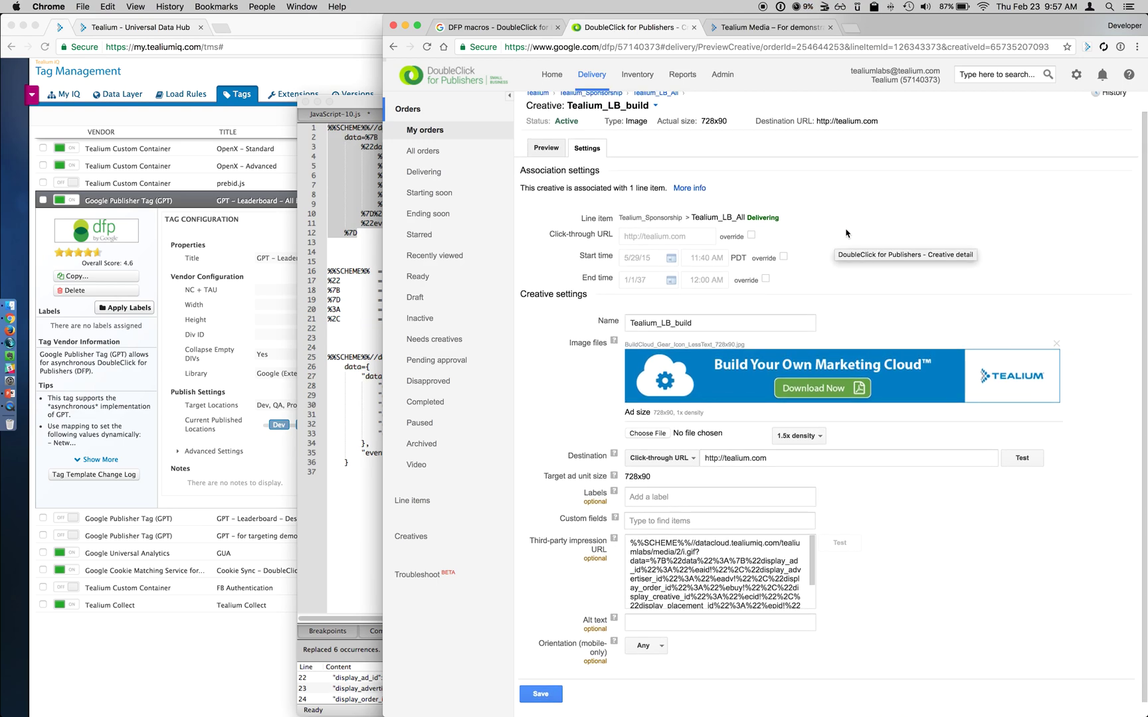
{"action": "scroll", "coordinate": [845, 233], "scroll_direction": "down", "scroll_amount": 2}
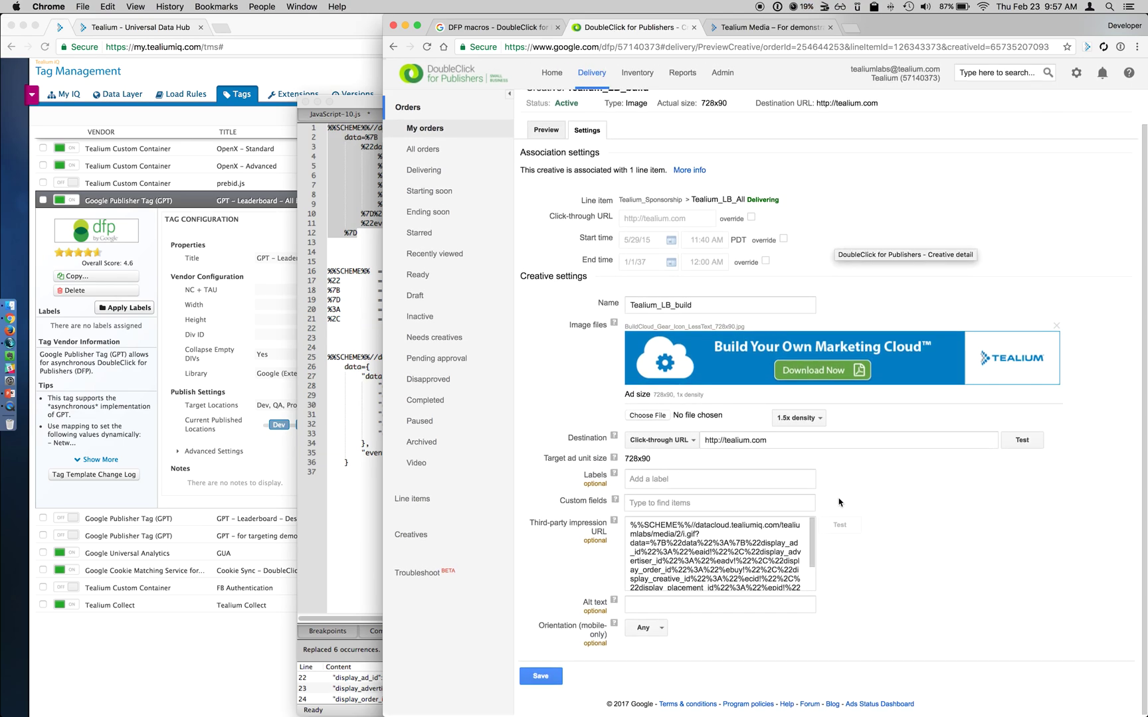
{"action": "scroll", "coordinate": [718, 551], "scroll_direction": "up", "scroll_amount": 2}
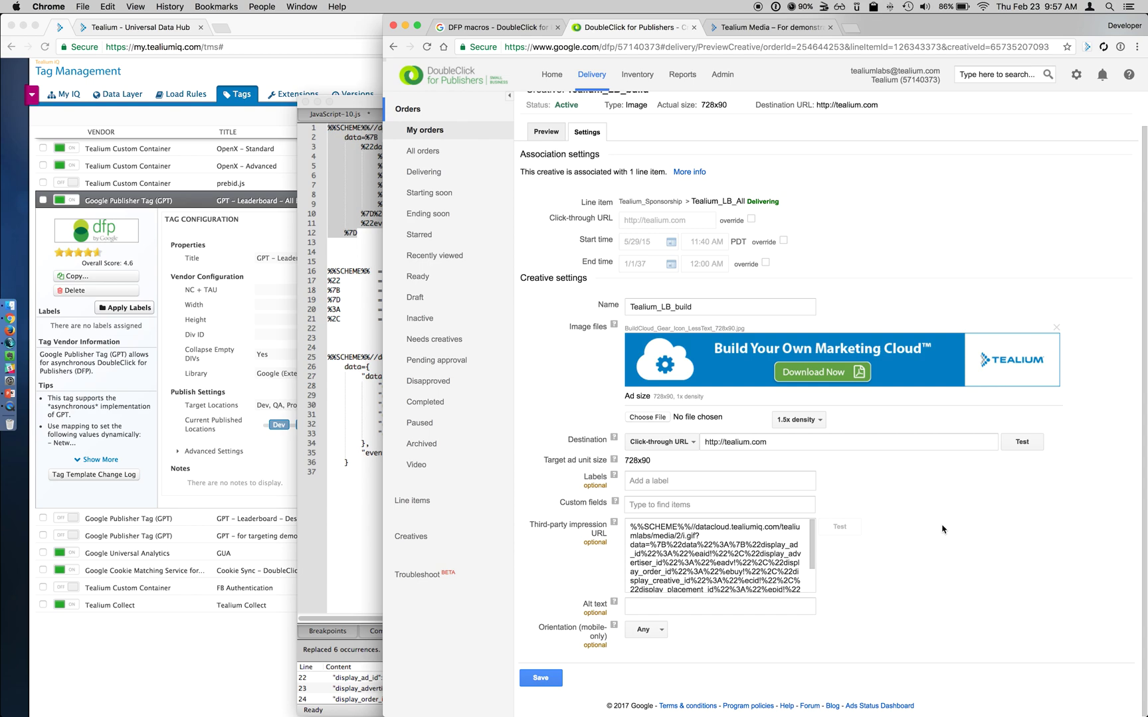
Step: Open Discover > Live Events in Universal Data Hub, then show the Tealium Media page's network log
{"action": "left_click", "coordinate": [130, 29]}
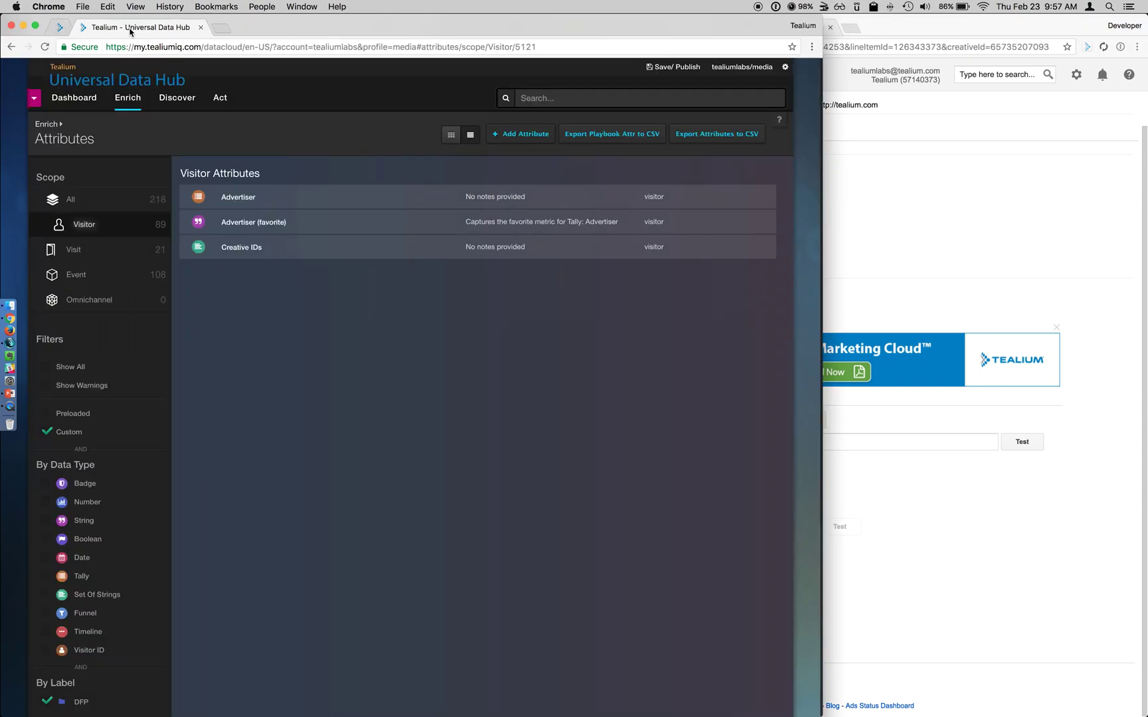
{"action": "mouse_move", "coordinate": [135, 100]}
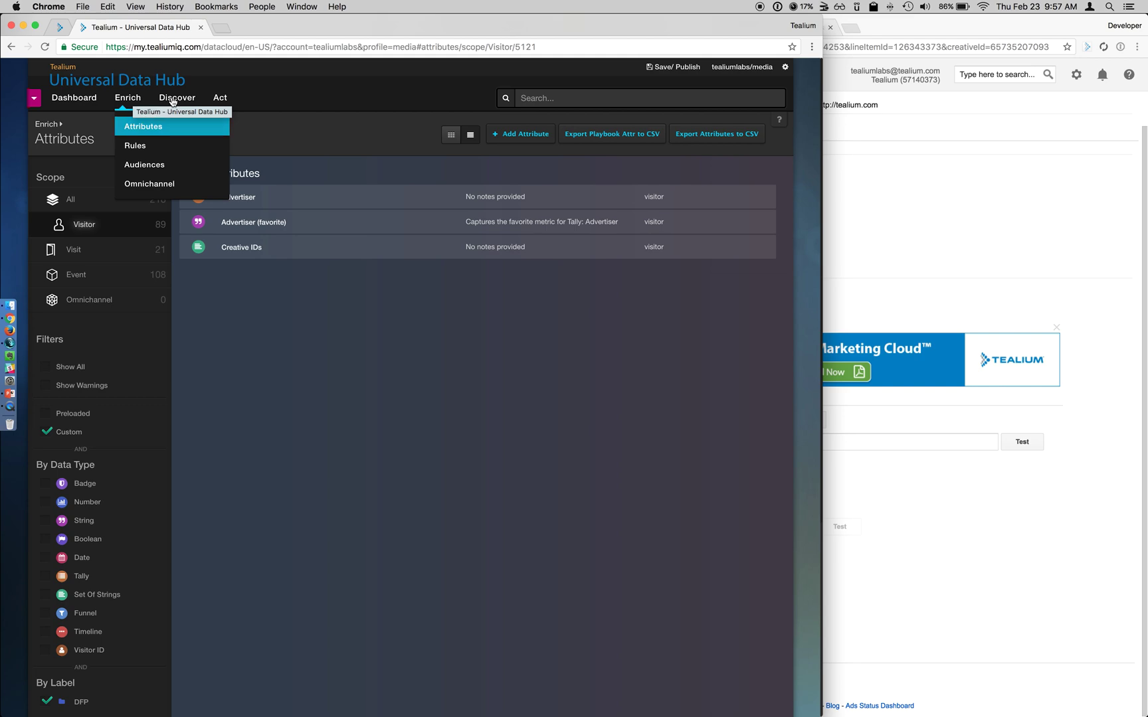
{"action": "left_click", "coordinate": [177, 125]}
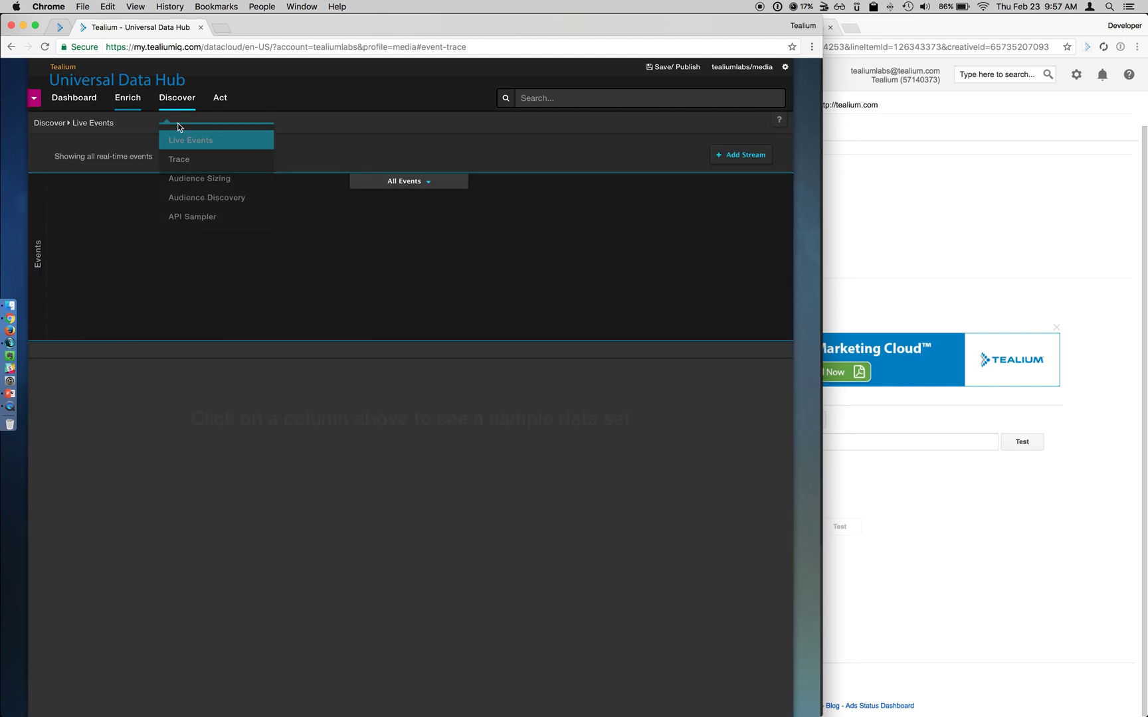
{"action": "left_click", "coordinate": [890, 161]}
{"action": "left_click", "coordinate": [746, 33]}
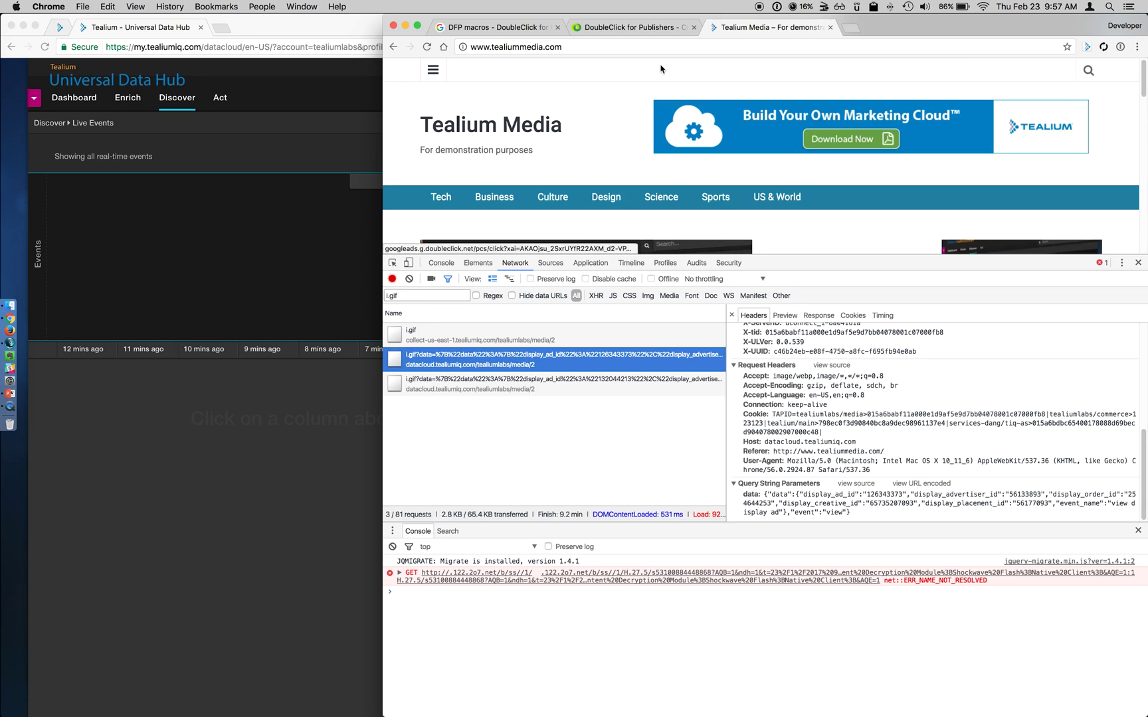
Step: Reload the Tealium Media page twice and check the datacloud i.gif requests return status 200
{"action": "left_click", "coordinate": [627, 28]}
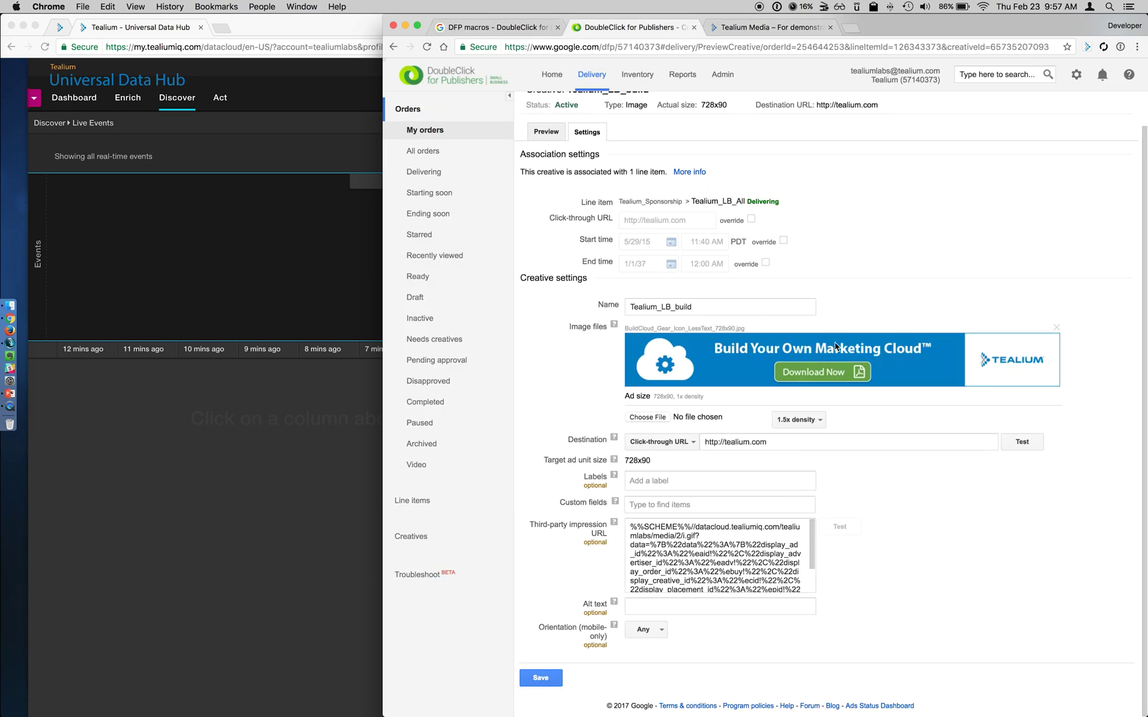
{"action": "left_click", "coordinate": [763, 28]}
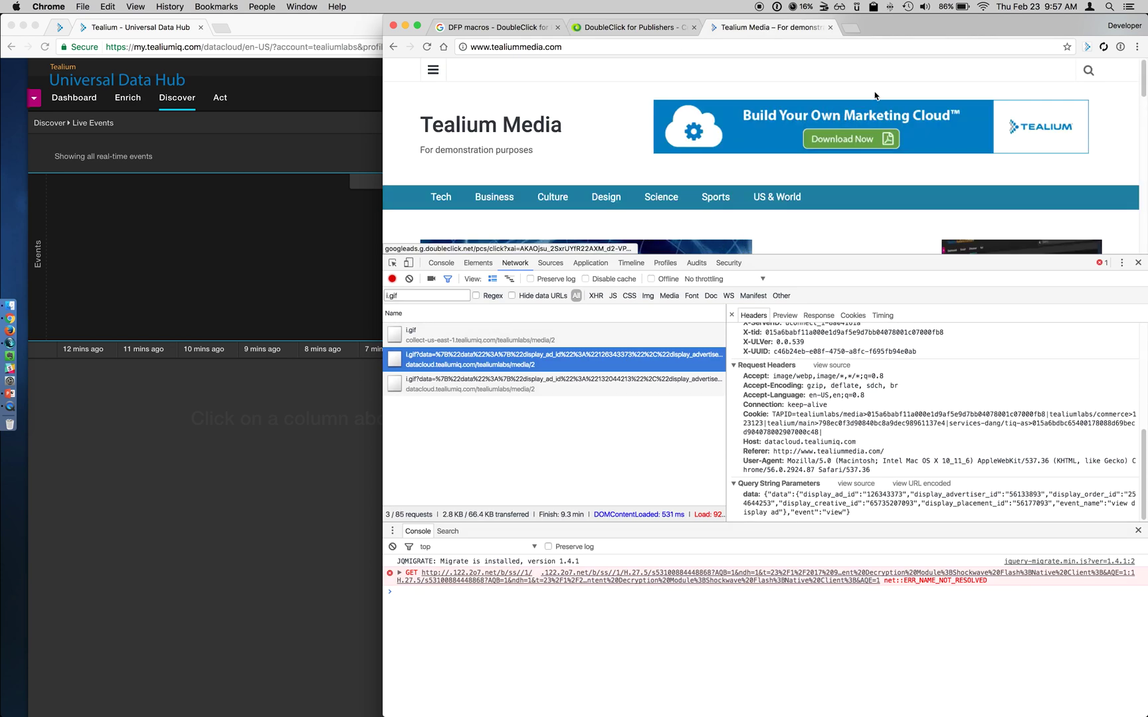
{"action": "key", "text": "super+r"}
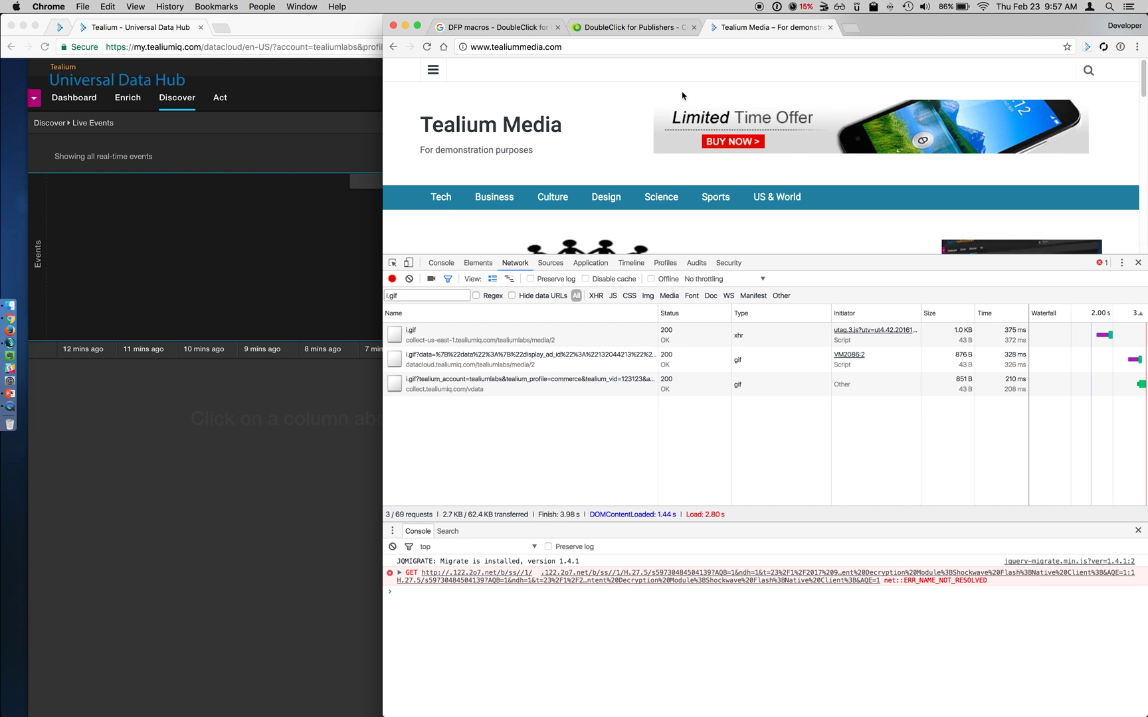
{"action": "key", "text": "super+r"}
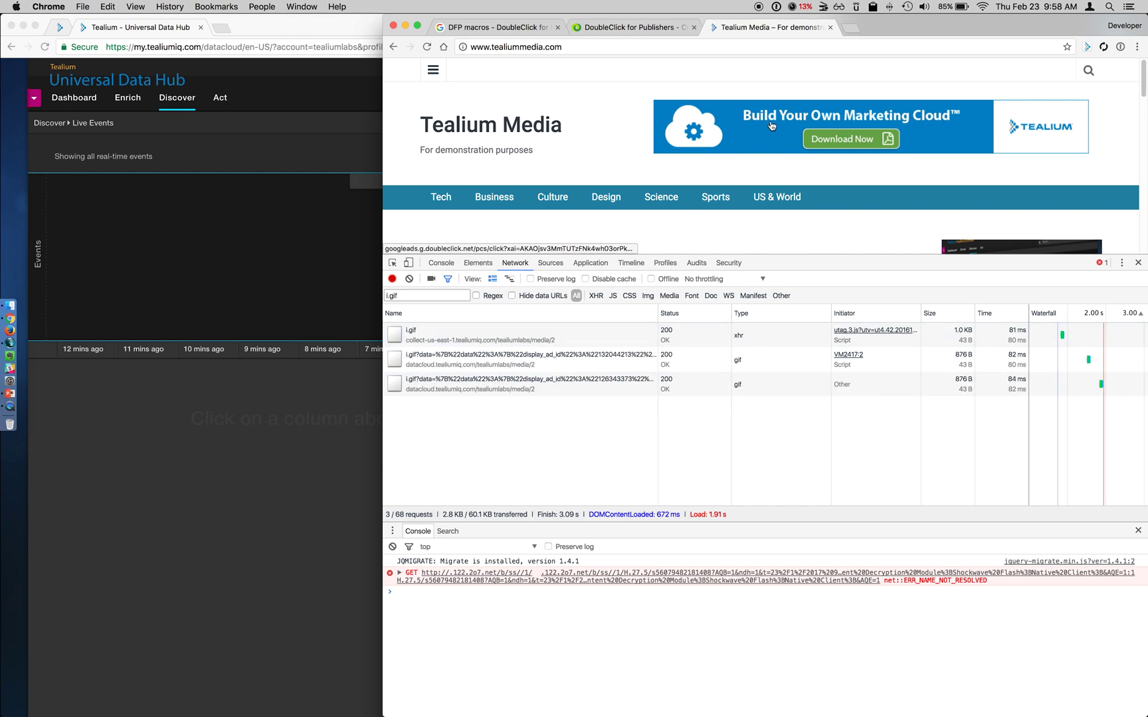
{"action": "scroll", "coordinate": [880, 172], "scroll_direction": "down", "scroll_amount": 10}
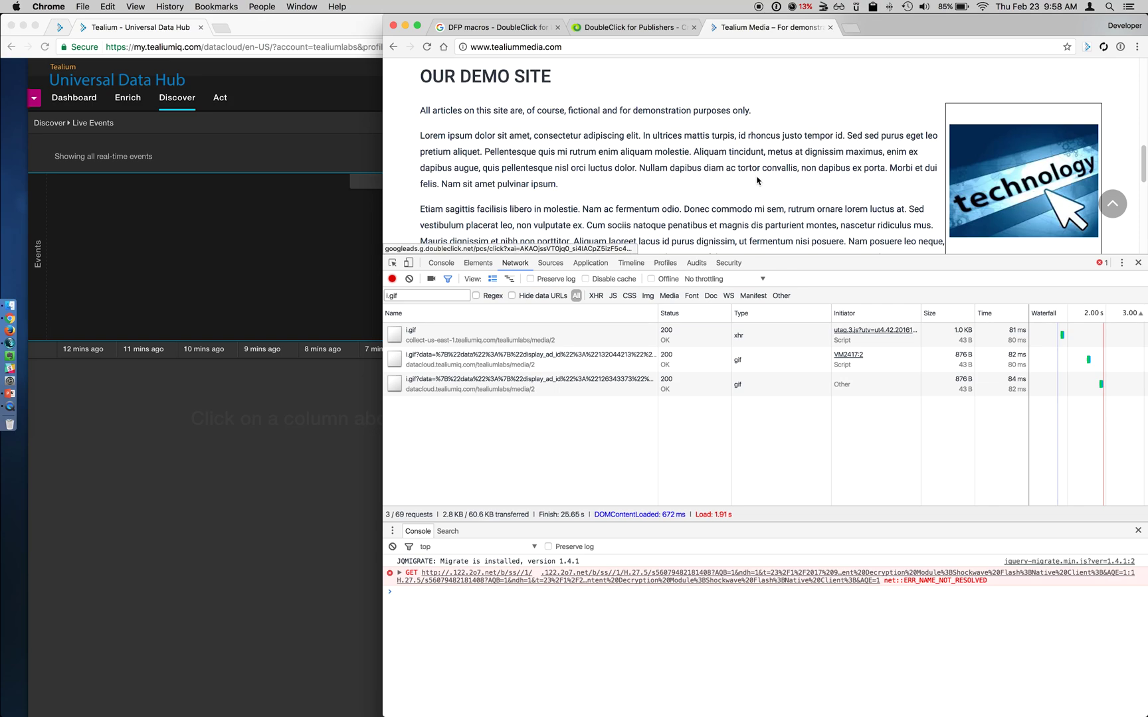
{"action": "scroll", "coordinate": [757, 180], "scroll_direction": "up", "scroll_amount": 3}
{"action": "scroll", "coordinate": [757, 181], "scroll_direction": "up", "scroll_amount": 7}
Step: Show sample event data for the latest Live Events column and inspect its ut. event value
{"action": "left_click", "coordinate": [340, 483]}
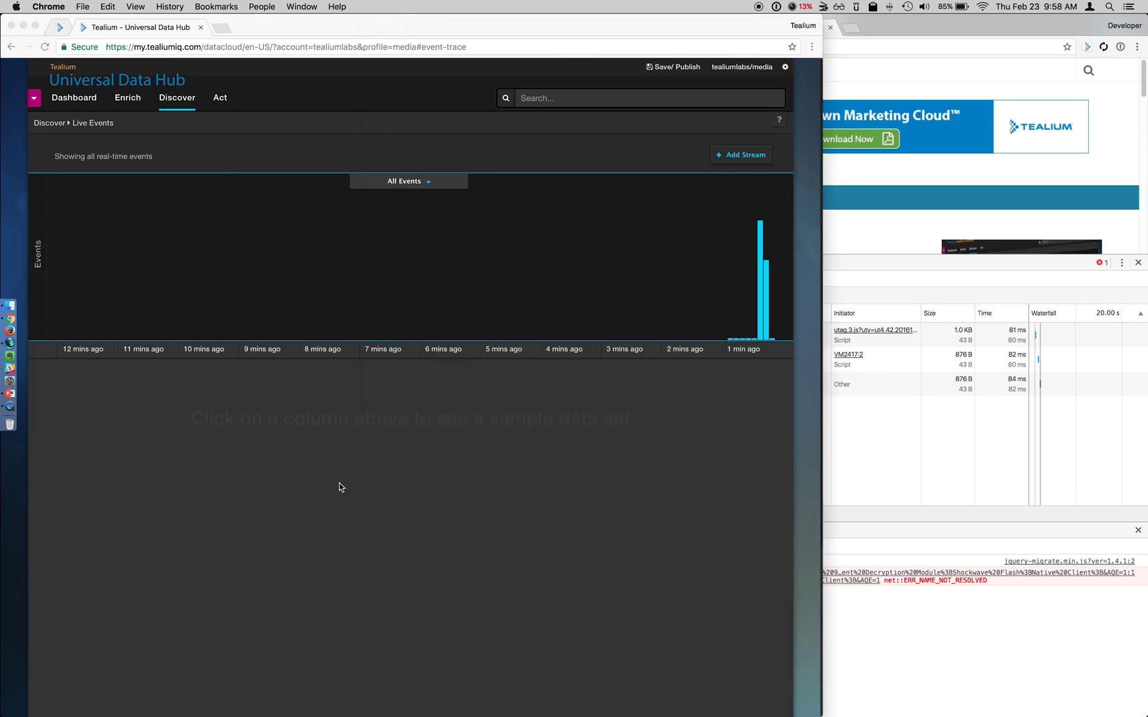
{"action": "mouse_move", "coordinate": [756, 256]}
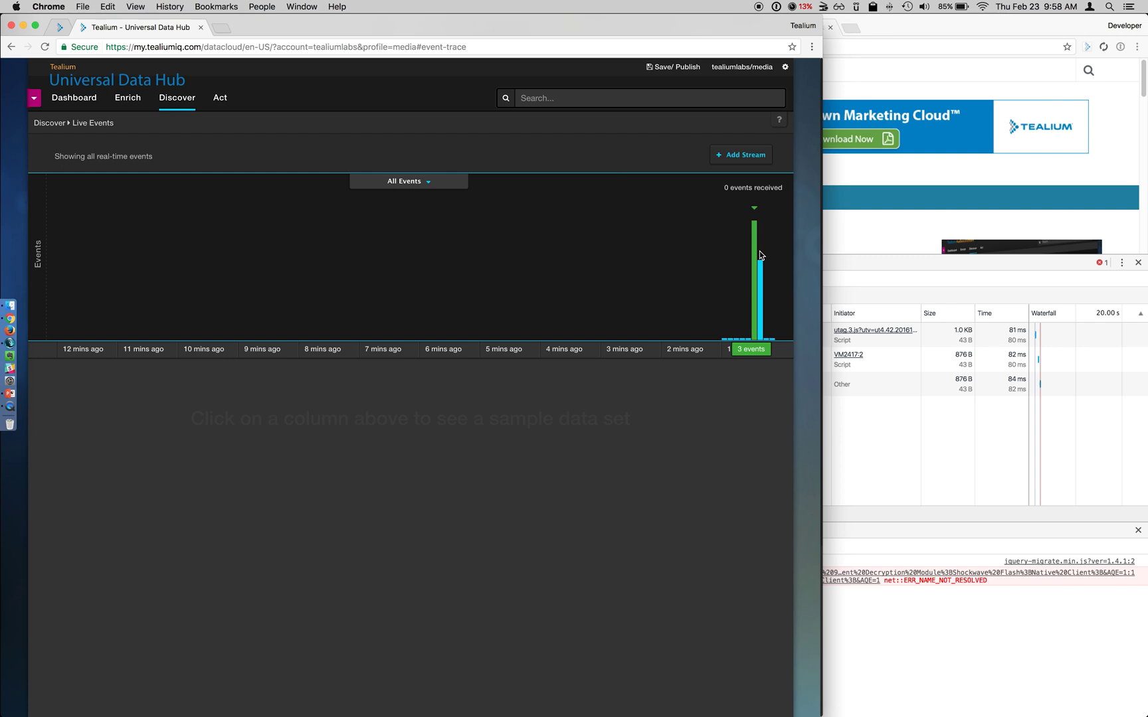
{"action": "left_click", "coordinate": [756, 256]}
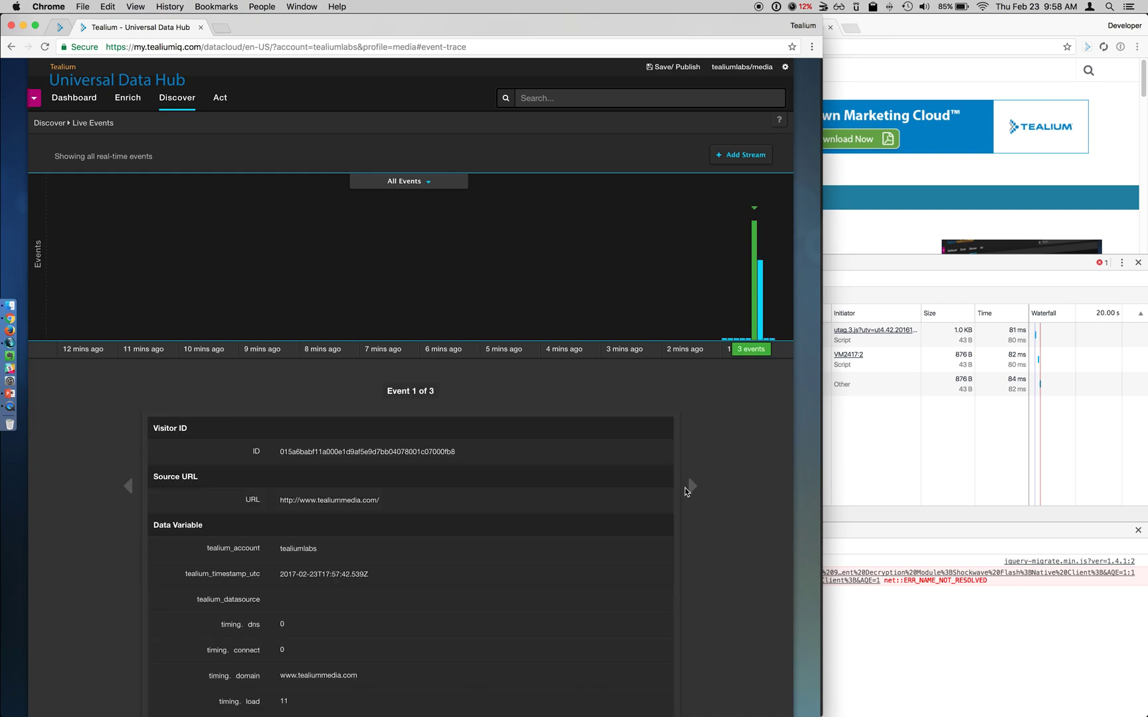
{"action": "scroll", "coordinate": [742, 516], "scroll_direction": "down", "scroll_amount": 8}
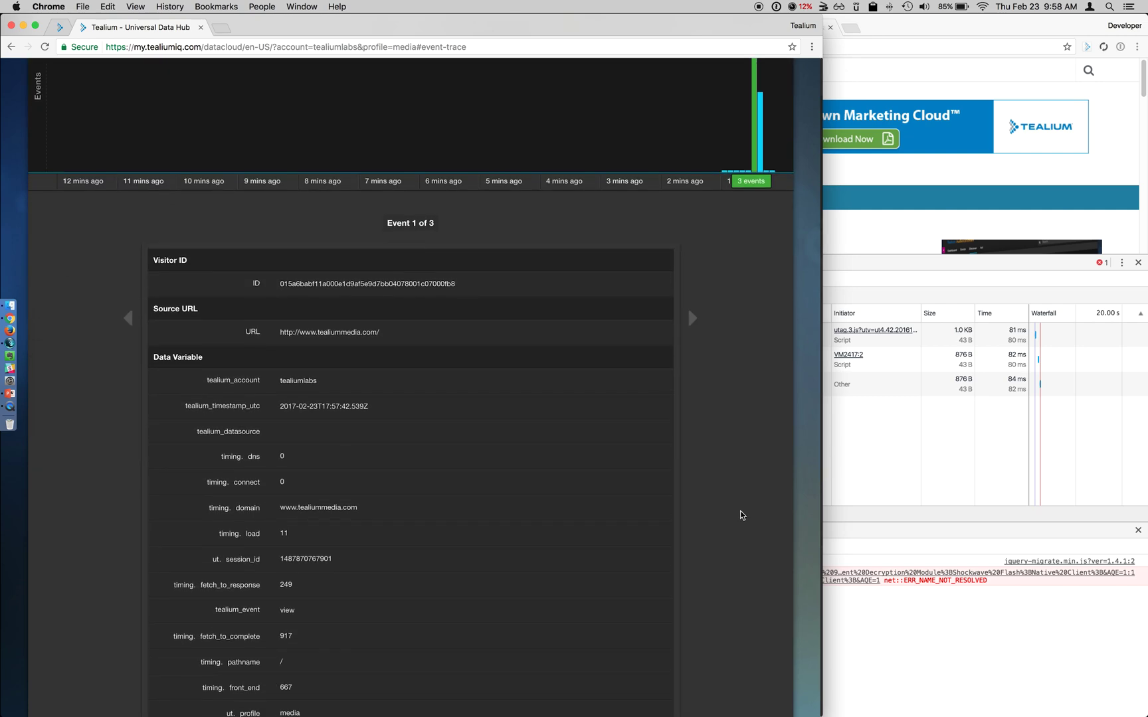
{"action": "scroll", "coordinate": [742, 515], "scroll_direction": "down", "scroll_amount": 1}
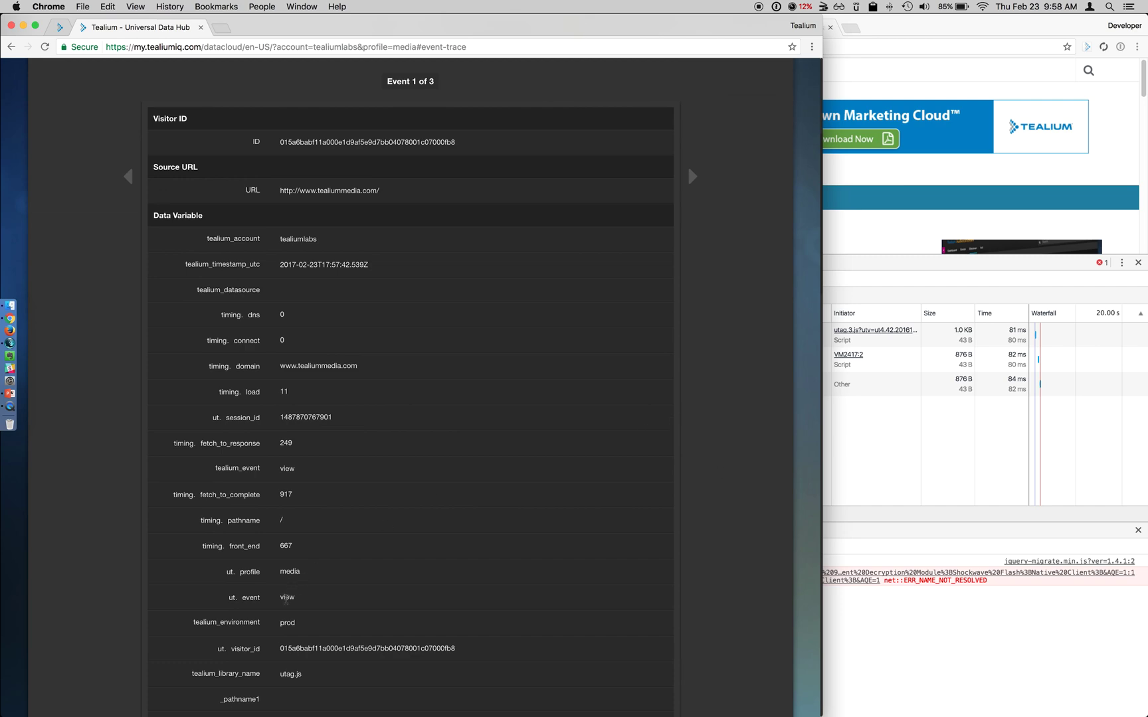
{"action": "double_click", "coordinate": [287, 600]}
{"action": "scroll", "coordinate": [695, 250], "scroll_direction": "up", "scroll_amount": 5}
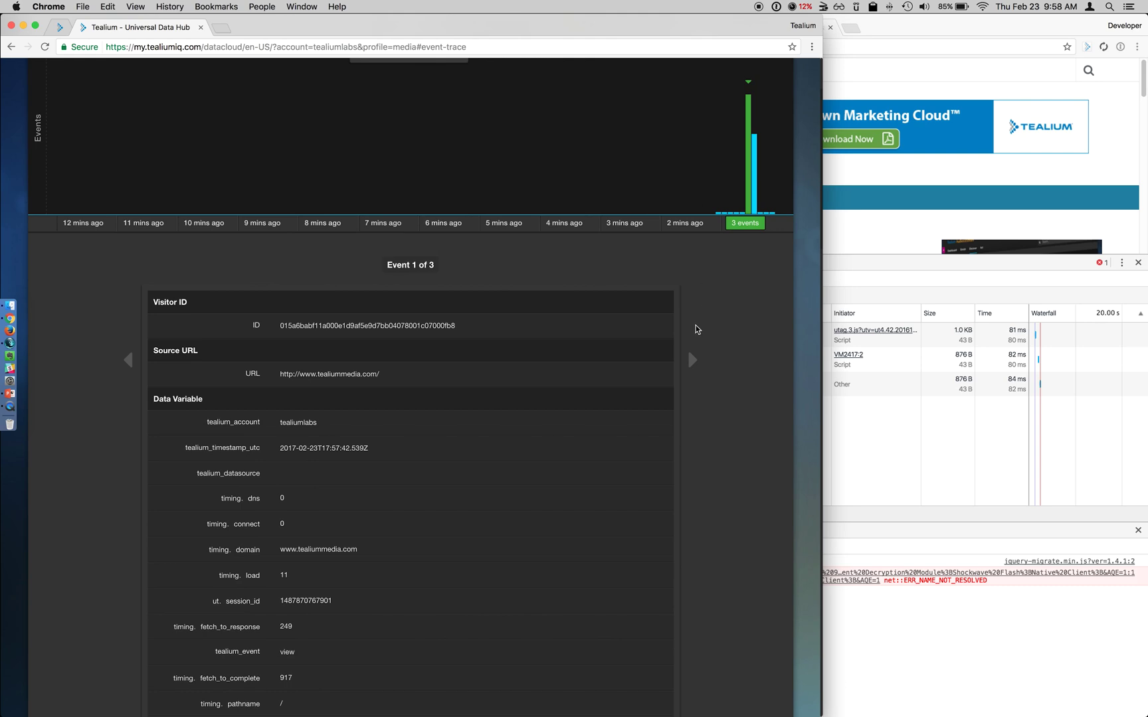
{"action": "left_click", "coordinate": [692, 359]}
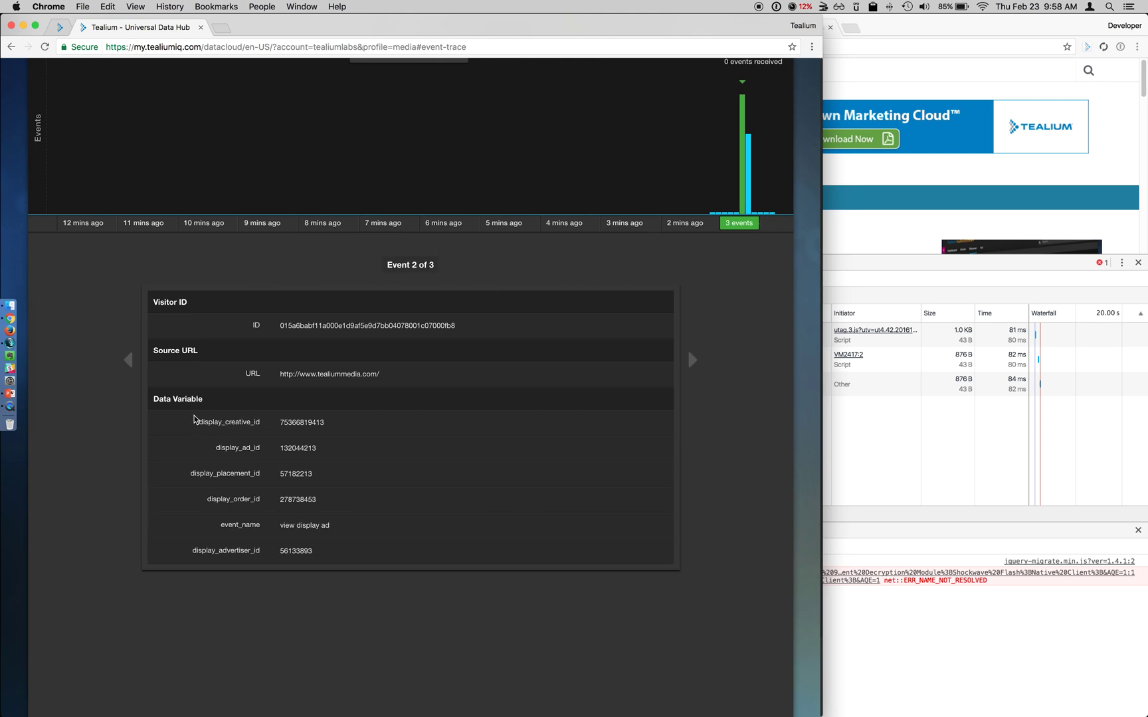
{"action": "left_click_drag", "start_coordinate": [216, 419], "coordinate": [336, 551]}
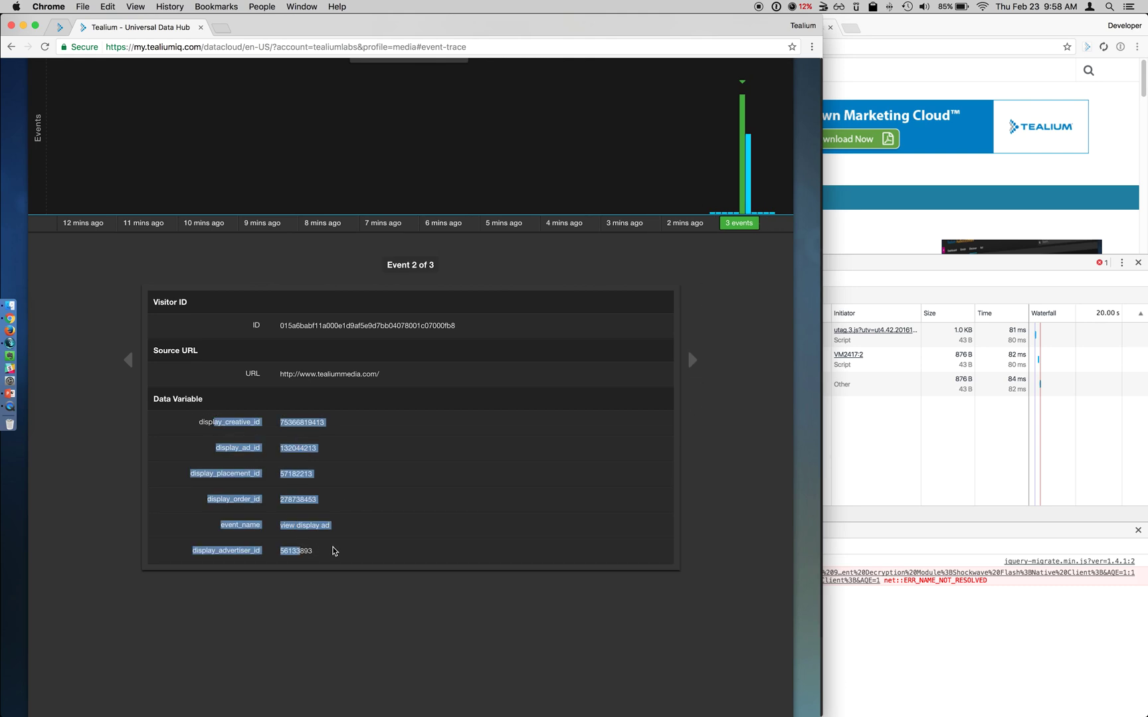
{"action": "left_click", "coordinate": [338, 552]}
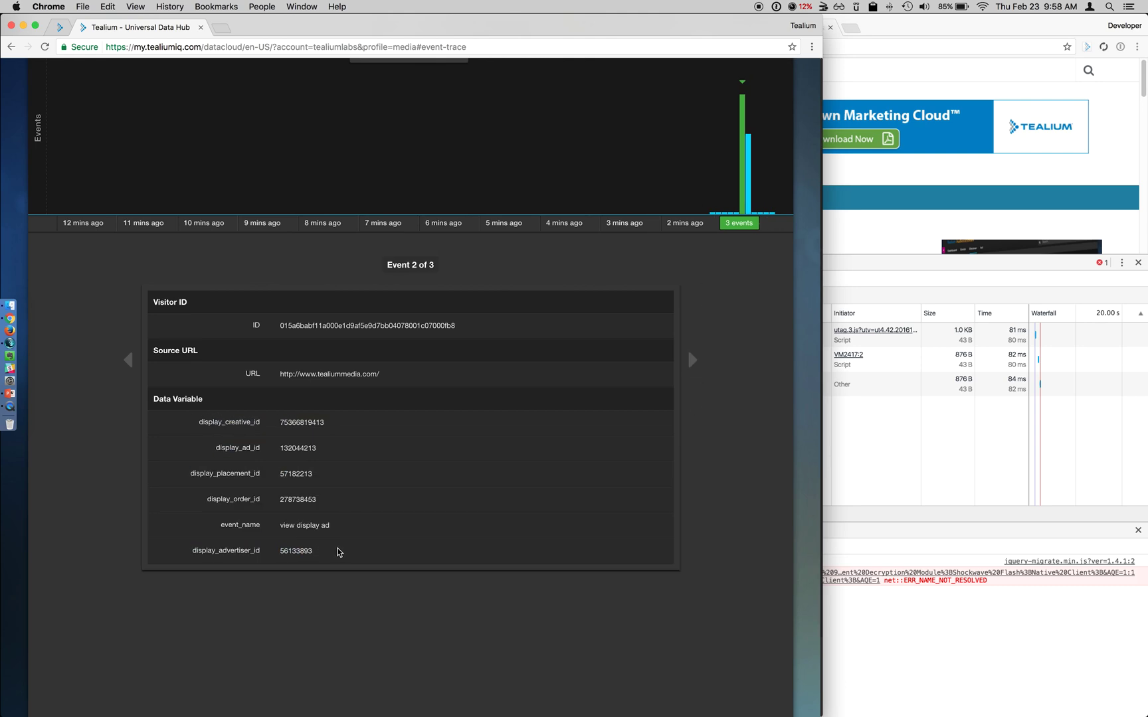
{"action": "triple_click", "coordinate": [291, 446]}
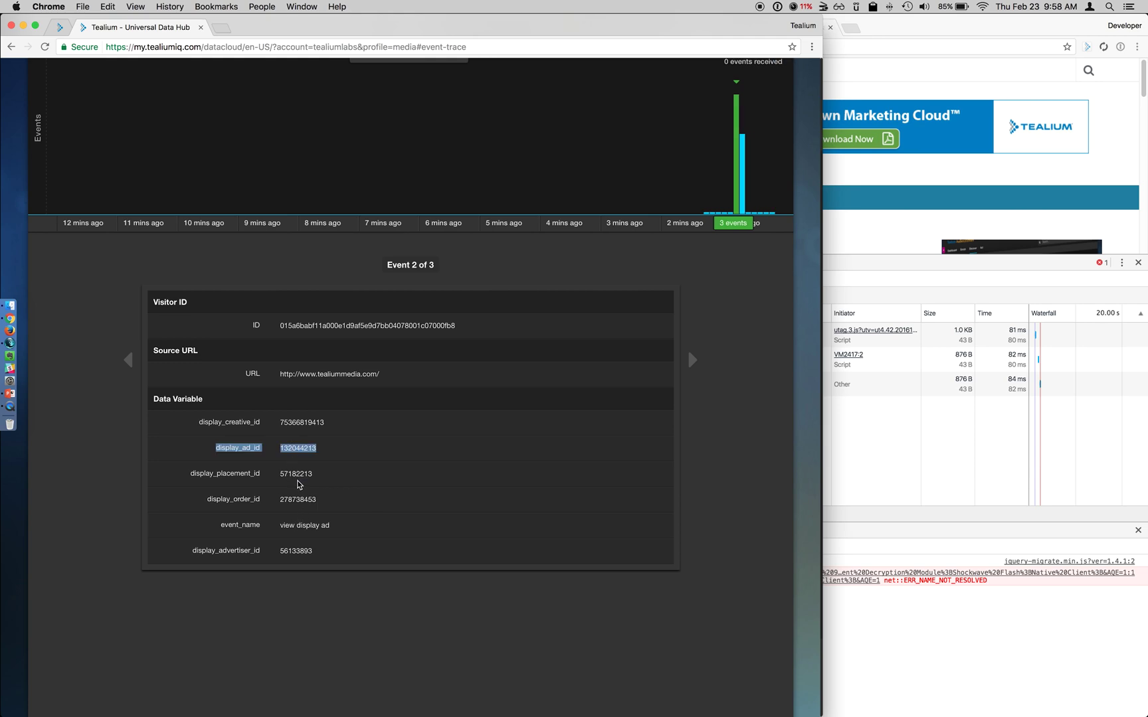
{"action": "triple_click", "coordinate": [299, 422]}
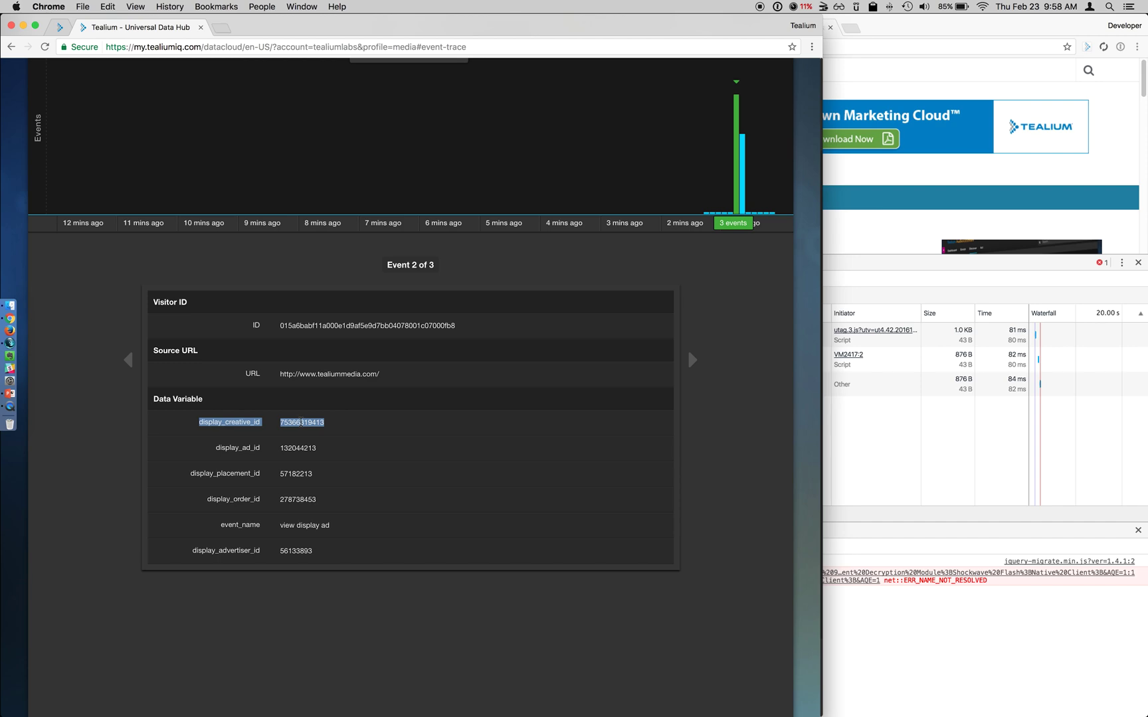
Step: Step to the third event, then view the newest chart bar's 'view display ad' event
{"action": "left_click", "coordinate": [692, 360]}
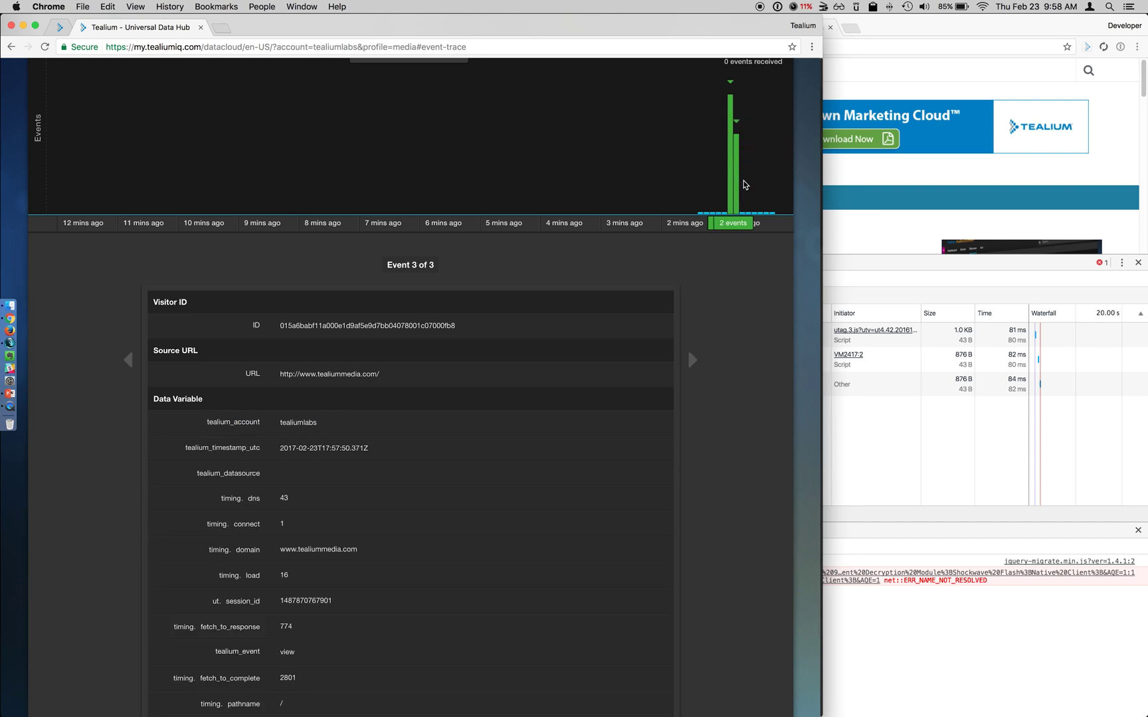
{"action": "scroll", "coordinate": [691, 376], "scroll_direction": "down", "scroll_amount": 2}
{"action": "scroll", "coordinate": [687, 393], "scroll_direction": "up", "scroll_amount": 4}
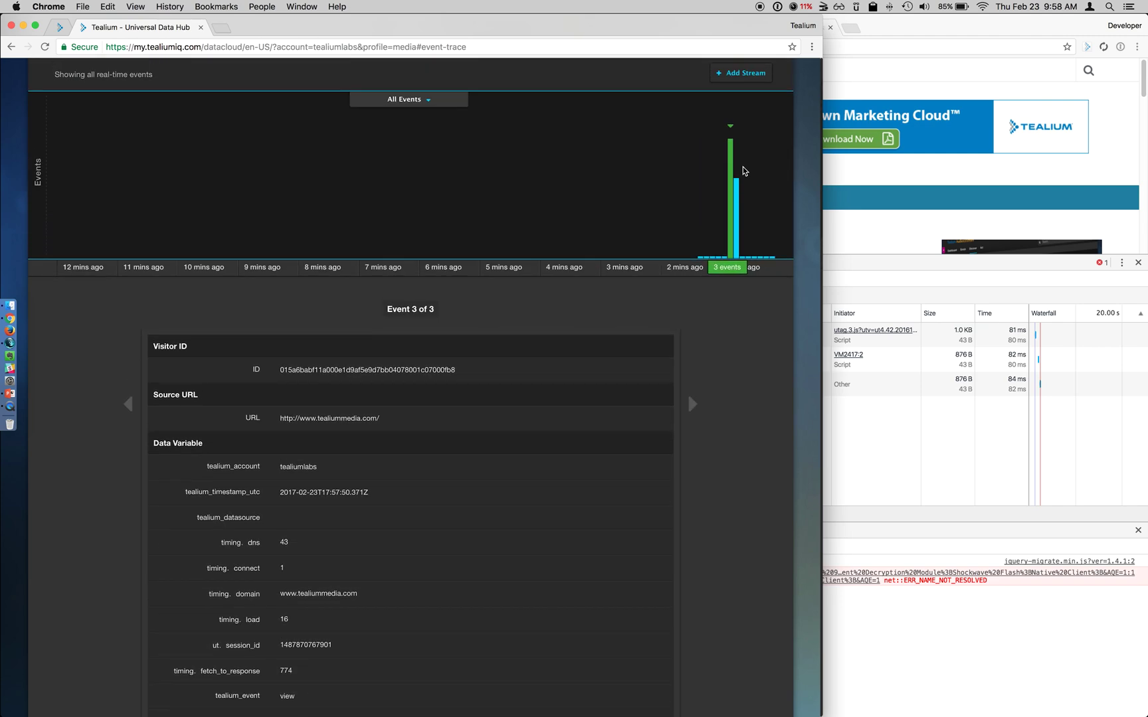
{"action": "left_click", "coordinate": [738, 205]}
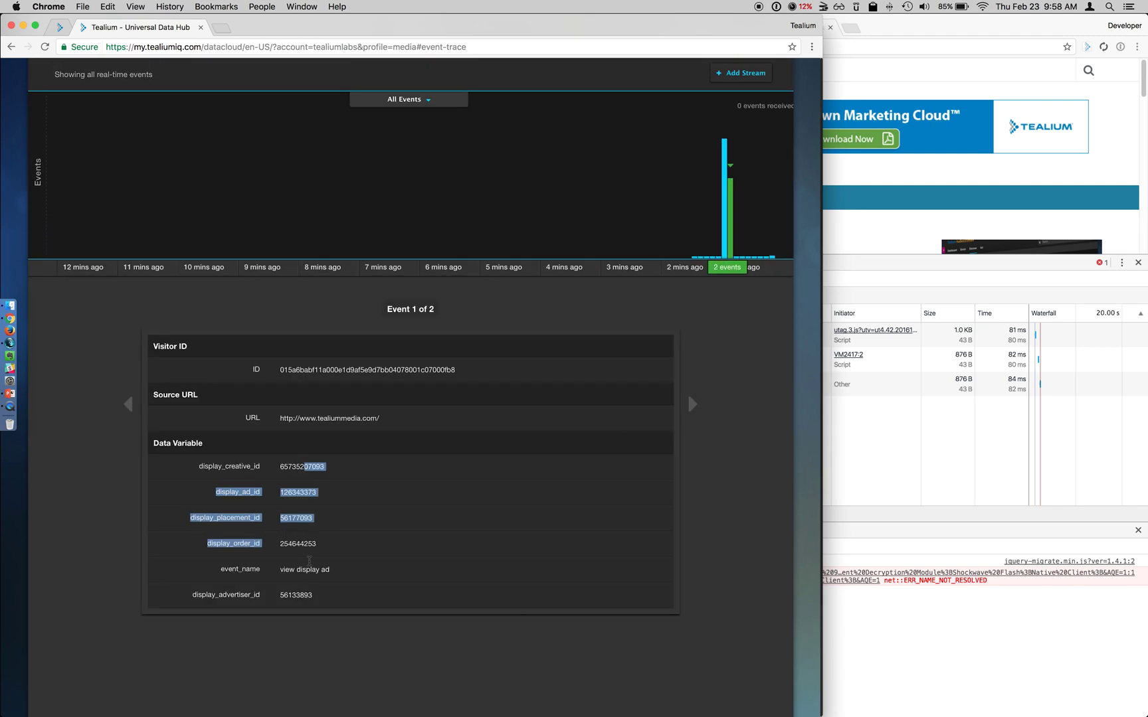
{"action": "scroll", "coordinate": [711, 523], "scroll_direction": "up", "scroll_amount": 2}
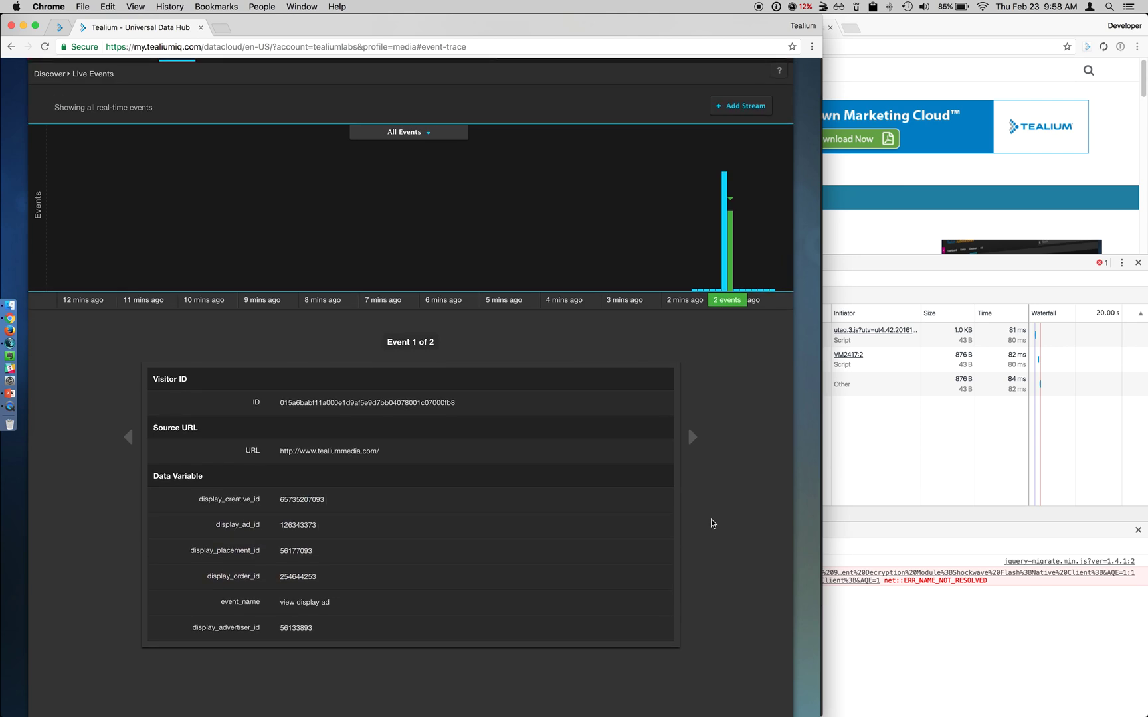
{"action": "scroll", "coordinate": [711, 523], "scroll_direction": "up", "scroll_amount": 3}
{"action": "mouse_move", "coordinate": [129, 103]}
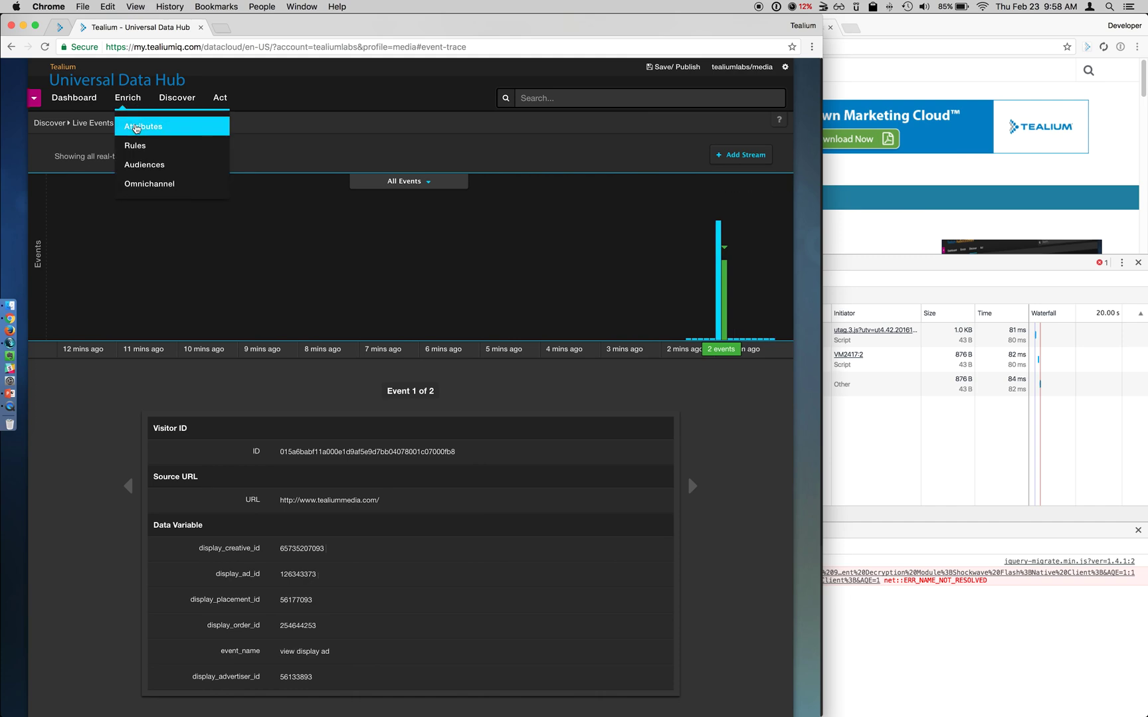
Step: Filter Enrich > Attributes by the DFP label: Advertiser, Advertiser (favorite) and Creative IDs
{"action": "left_click", "coordinate": [136, 128]}
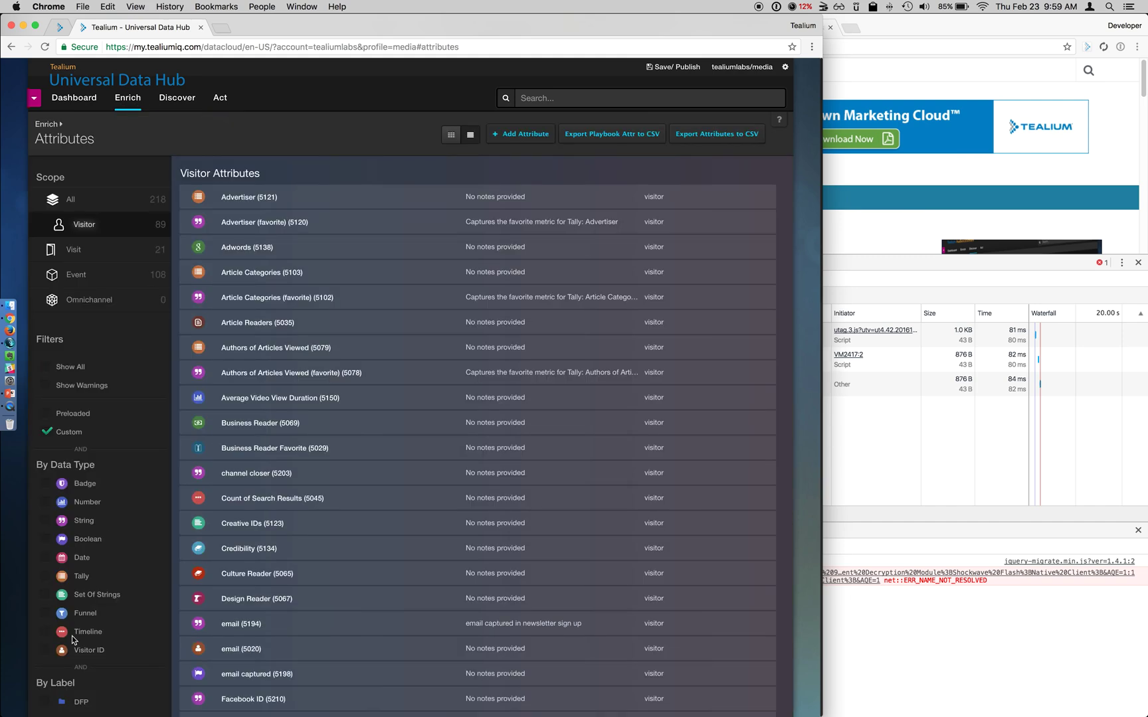
{"action": "left_click", "coordinate": [45, 702]}
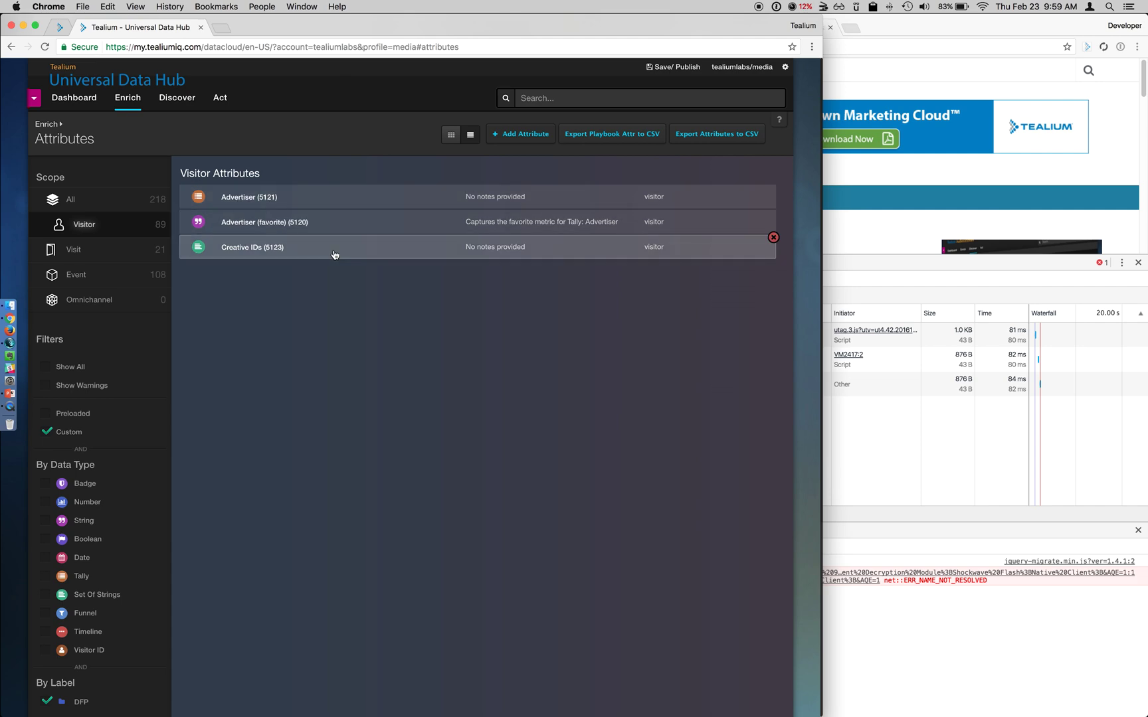
{"action": "mouse_move", "coordinate": [177, 97]}
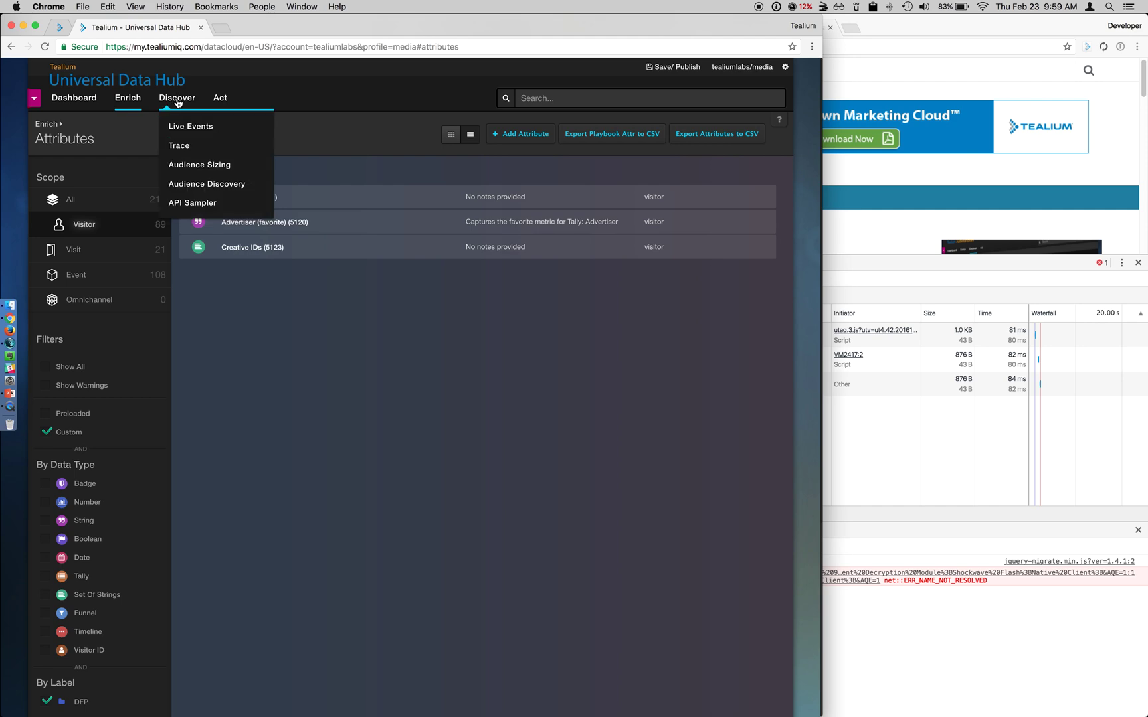
Step: Start a new trace under Discover > Trace and copy its trace ID 01551
{"action": "left_click", "coordinate": [199, 147]}
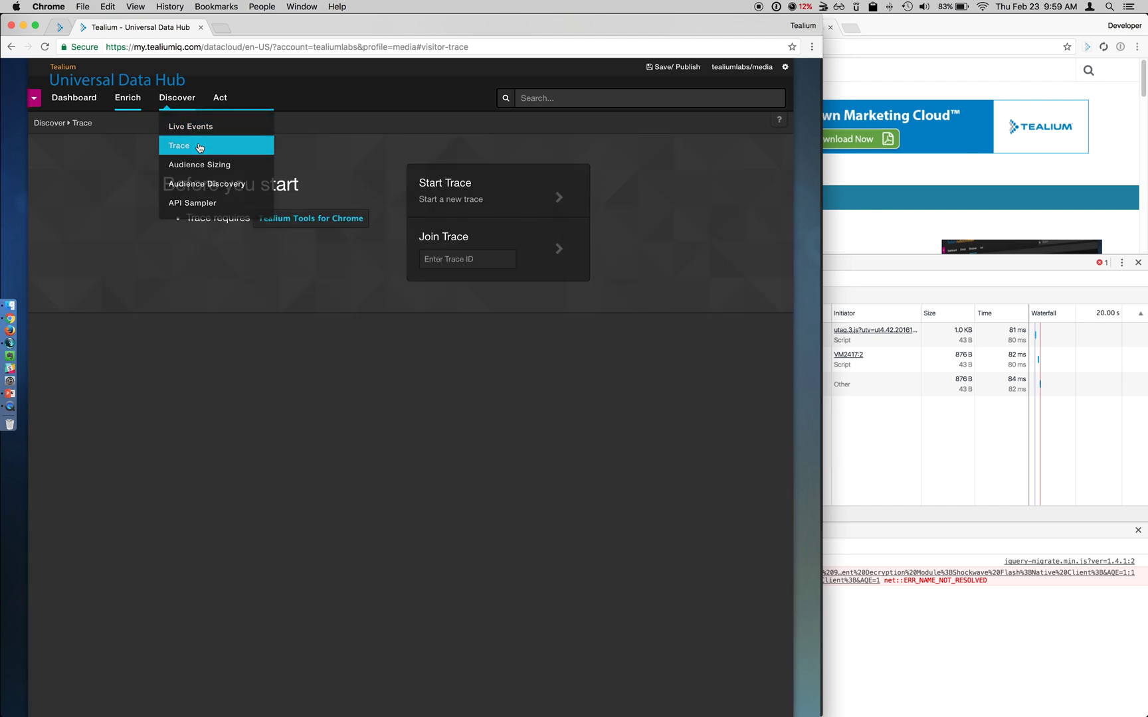
{"action": "left_click", "coordinate": [541, 195]}
{"action": "double_click", "coordinate": [403, 209]}
{"action": "key", "text": "super+c"}
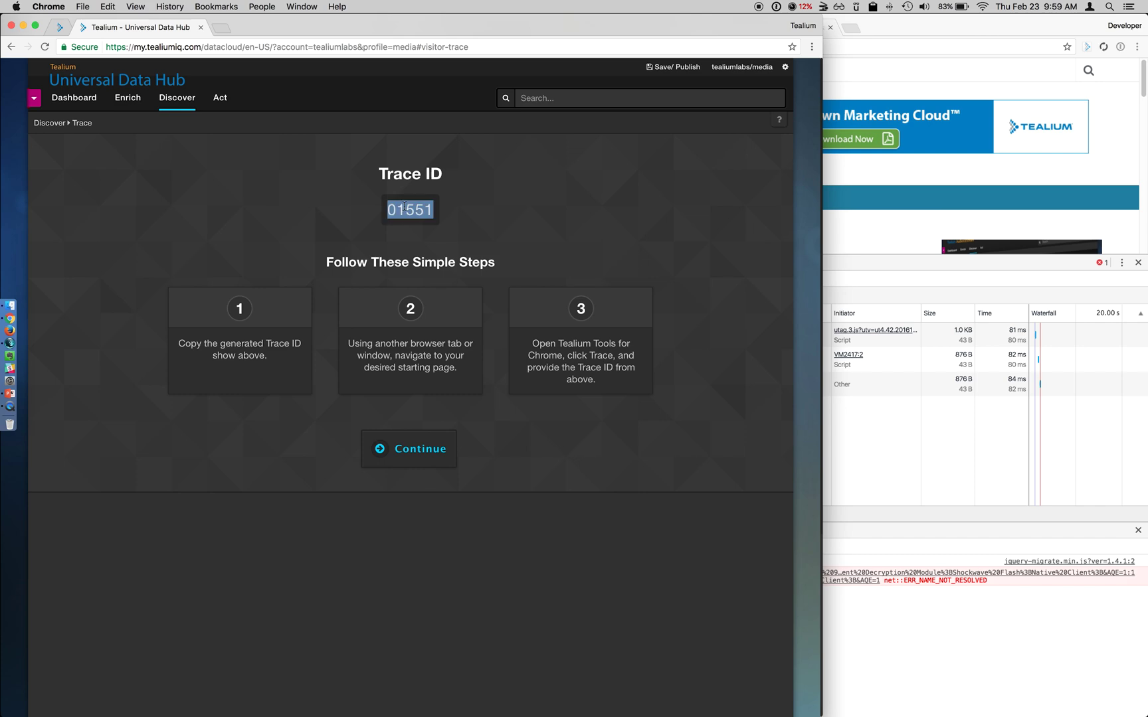
Step: In the site's Tealium Tools extension, stop the old trace and start tracing with ID 01551
{"action": "left_click", "coordinate": [1083, 33]}
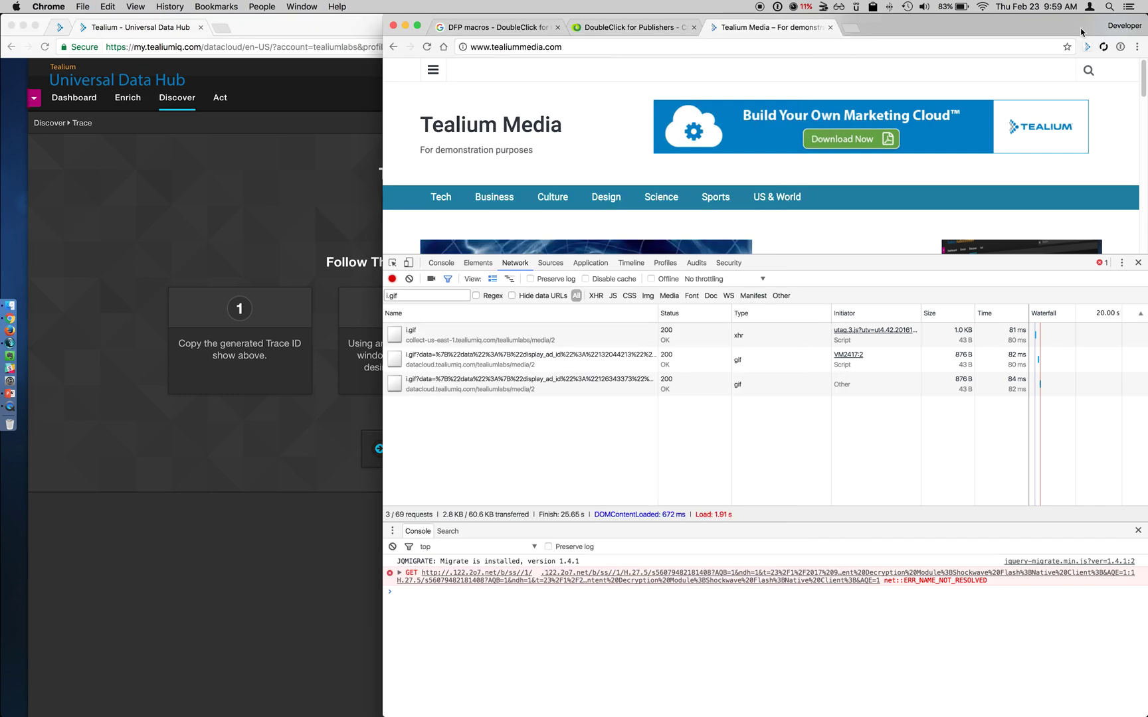
{"action": "left_click", "coordinate": [1087, 48]}
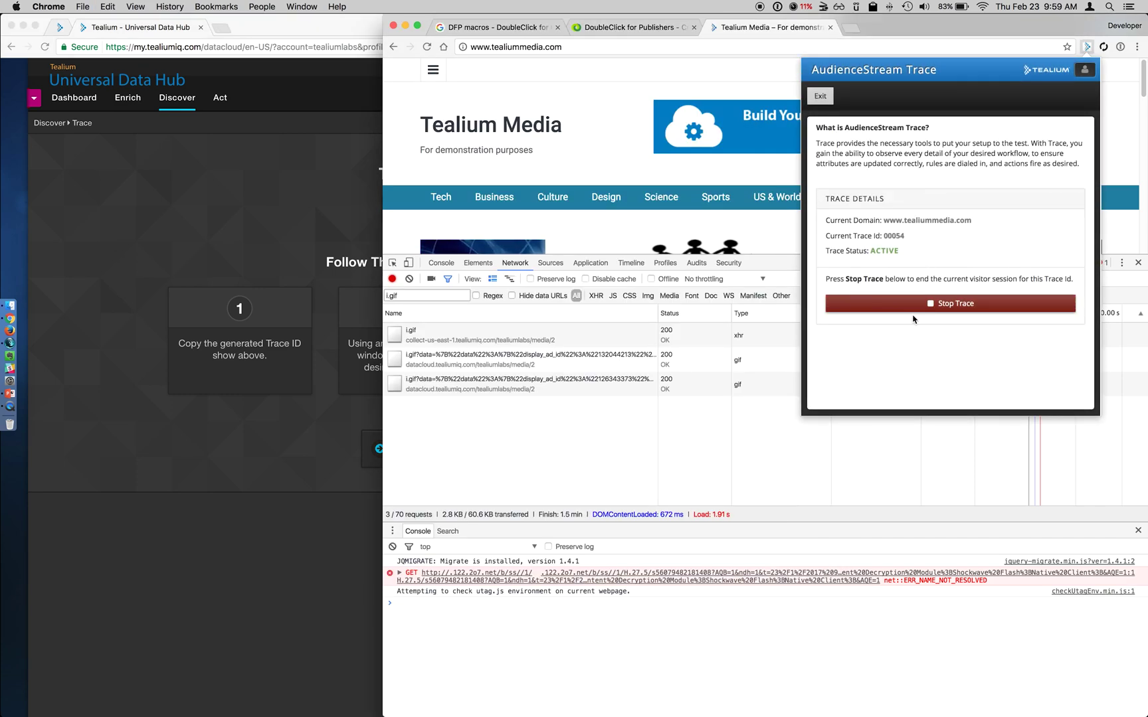
{"action": "left_click", "coordinate": [909, 297]}
{"action": "key", "text": "super+v"}
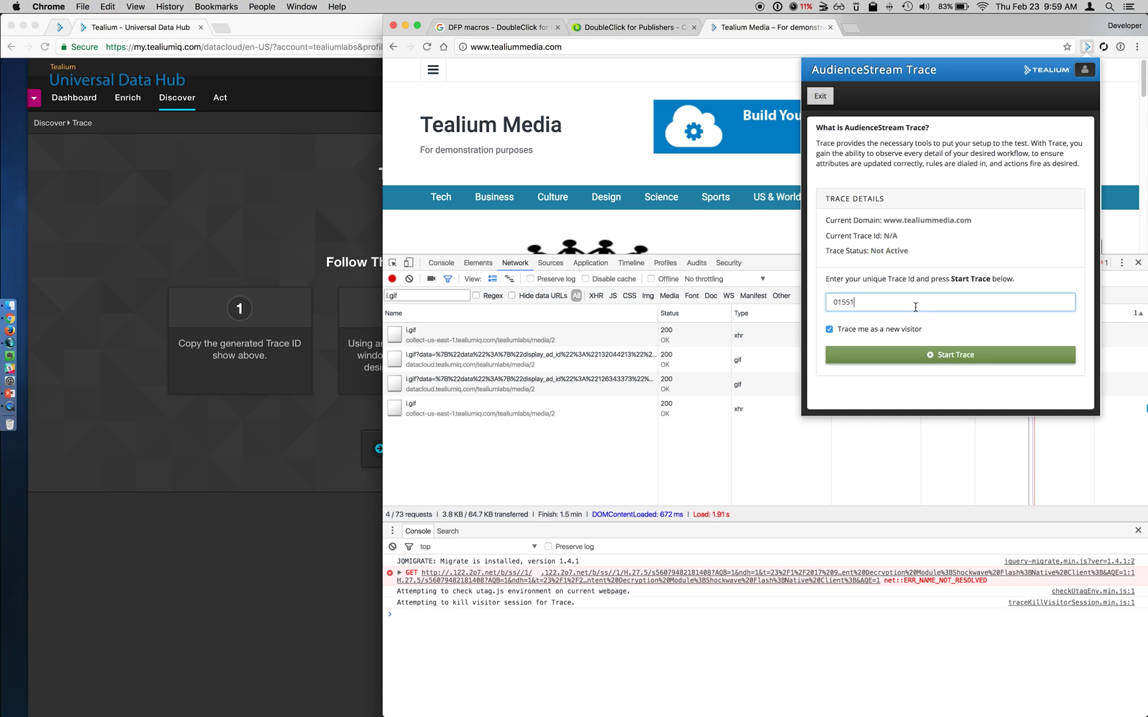
{"action": "left_click", "coordinate": [927, 355]}
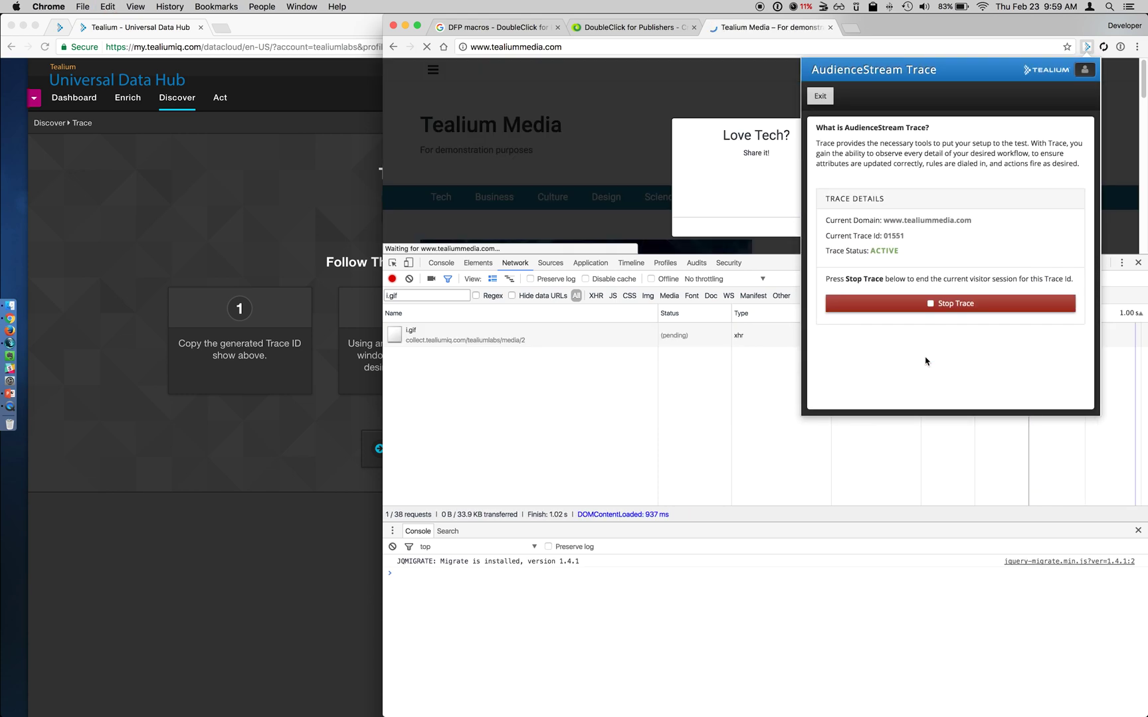
{"action": "left_click", "coordinate": [308, 253]}
{"action": "left_click", "coordinate": [418, 449]}
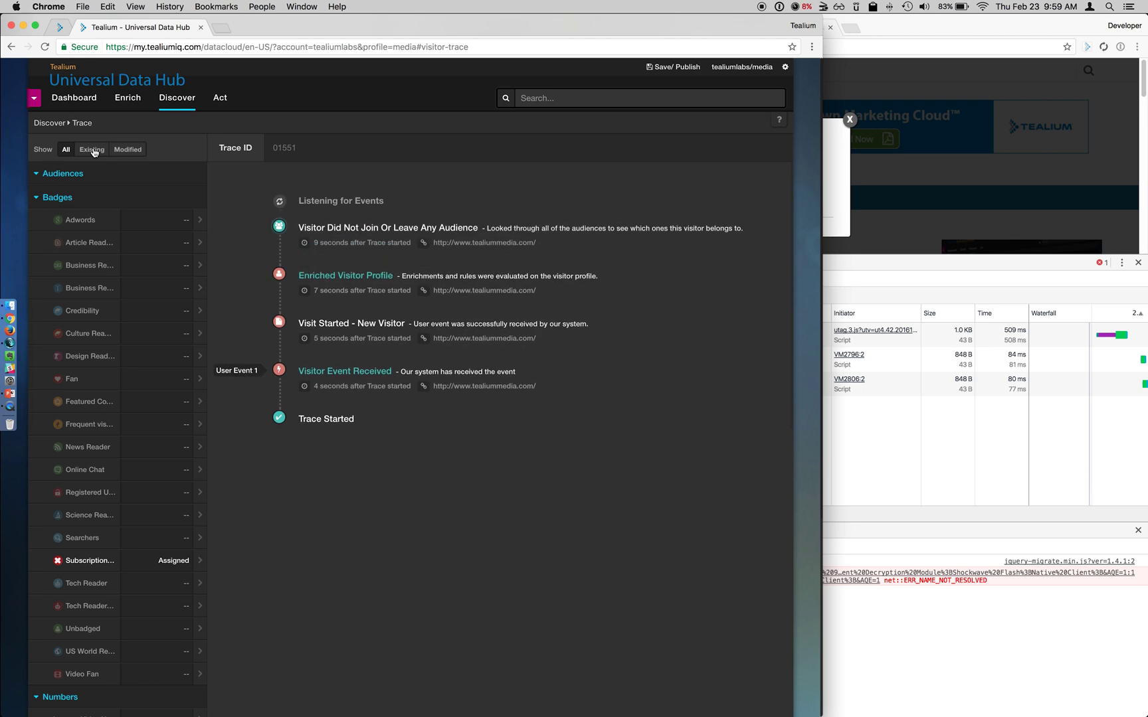
{"action": "left_click", "coordinate": [93, 150]}
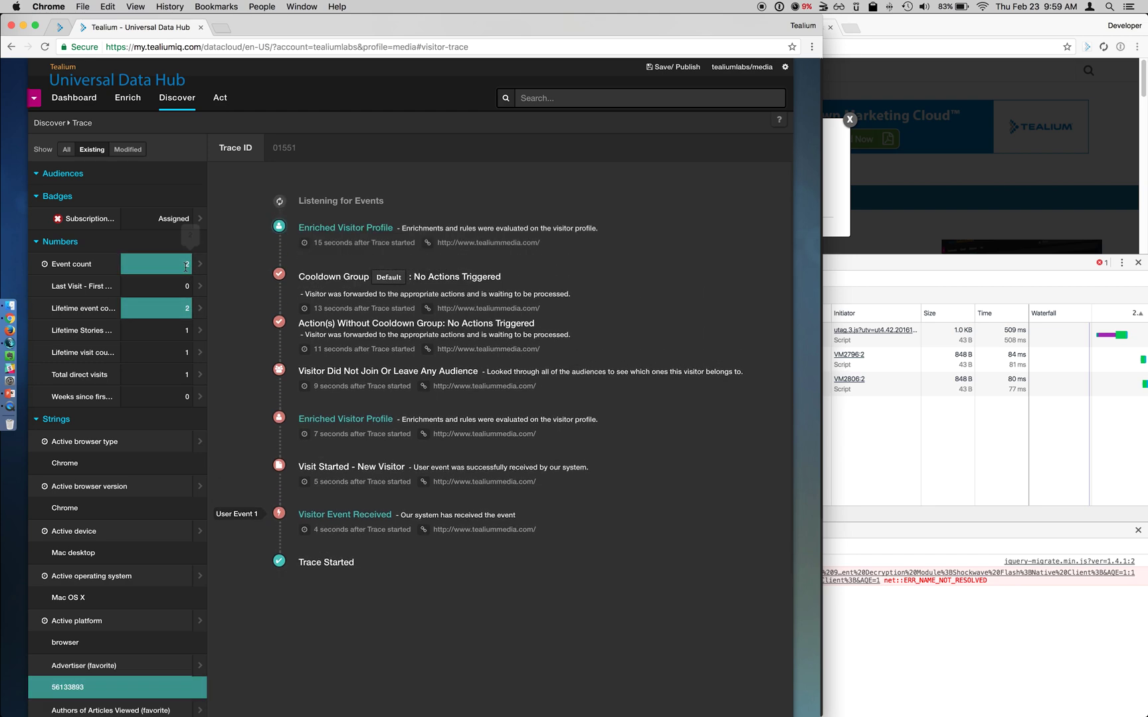
{"action": "scroll", "coordinate": [139, 348], "scroll_direction": "down", "scroll_amount": 5}
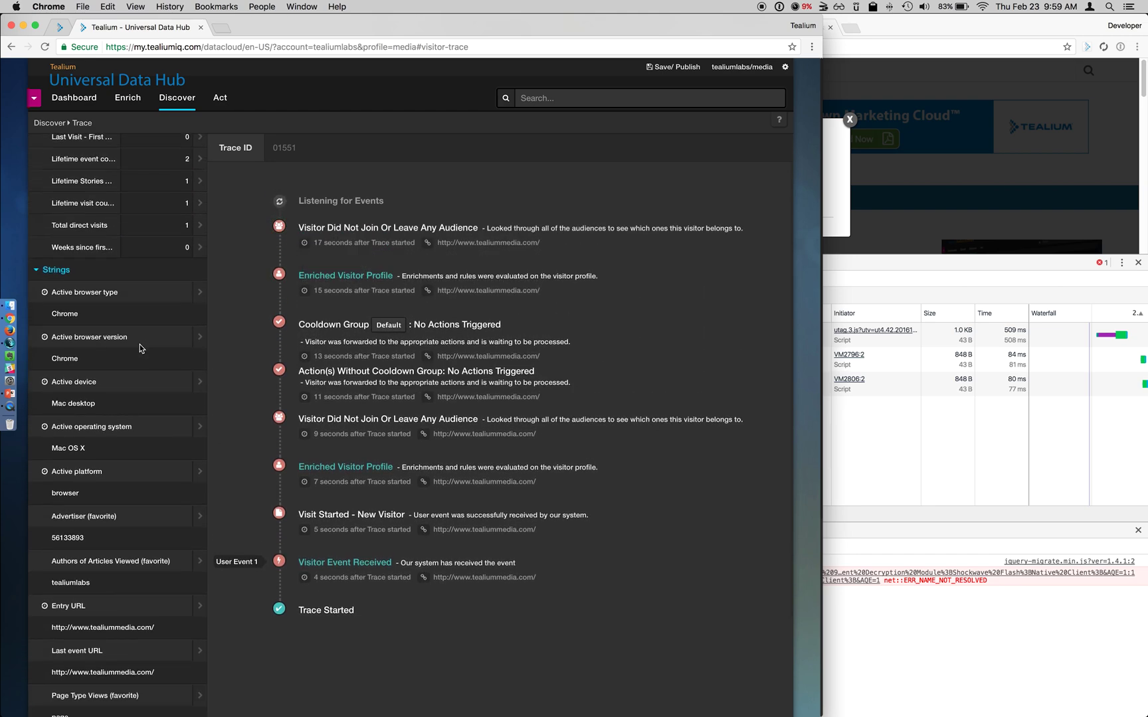
{"action": "scroll", "coordinate": [140, 349], "scroll_direction": "down", "scroll_amount": 8}
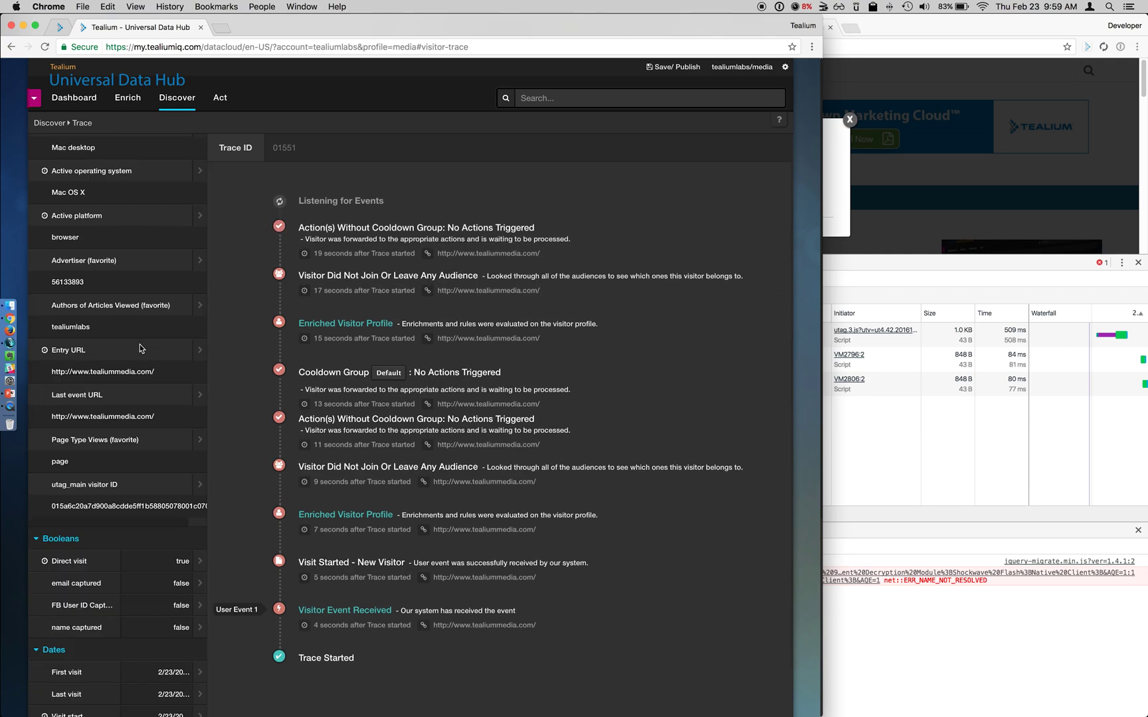
{"action": "scroll", "coordinate": [141, 348], "scroll_direction": "down", "scroll_amount": 10}
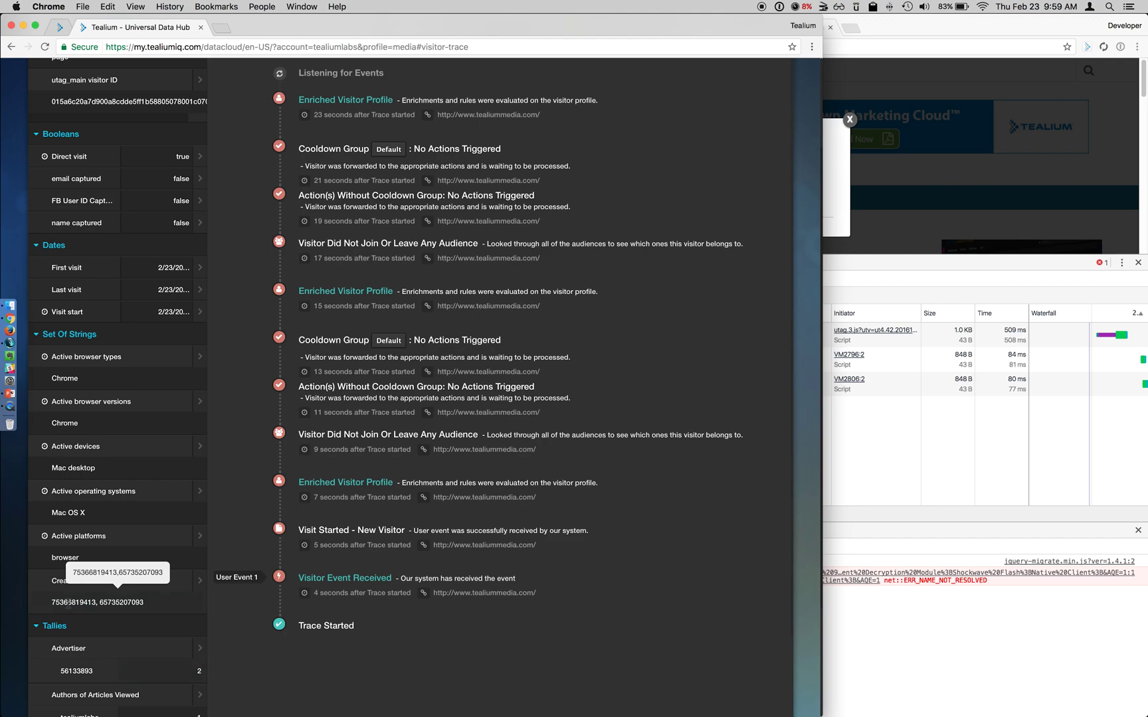
{"action": "double_click", "coordinate": [72, 602]}
{"action": "left_click", "coordinate": [84, 602]}
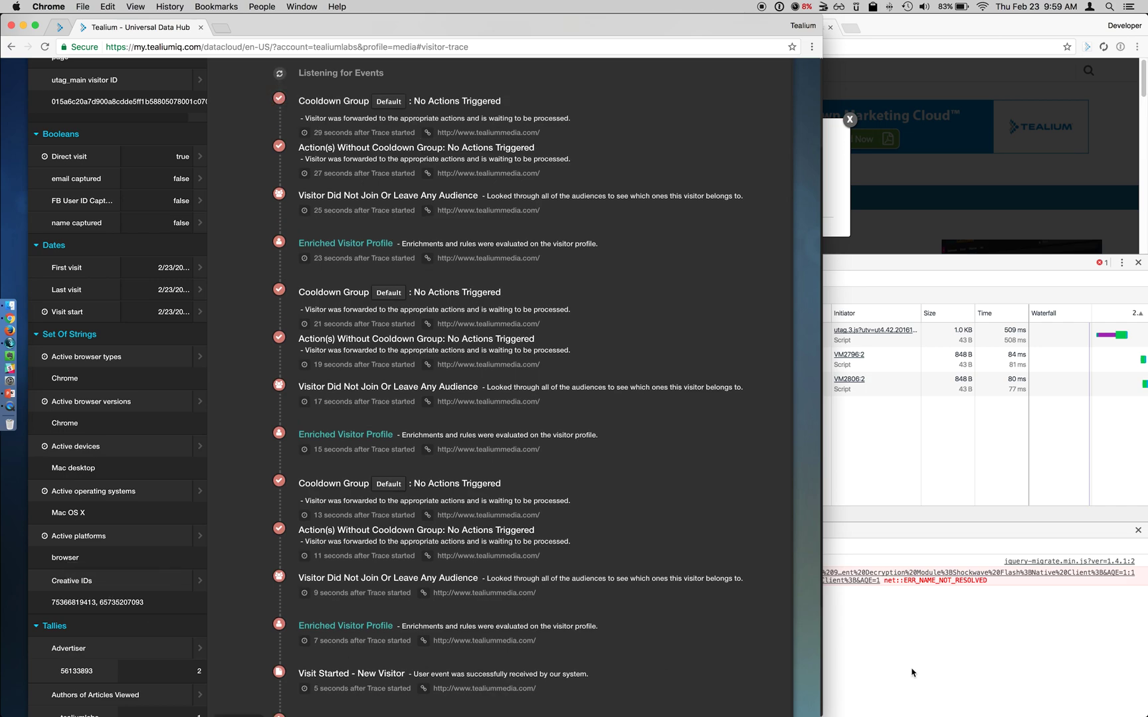
{"action": "left_click", "coordinate": [857, 655]}
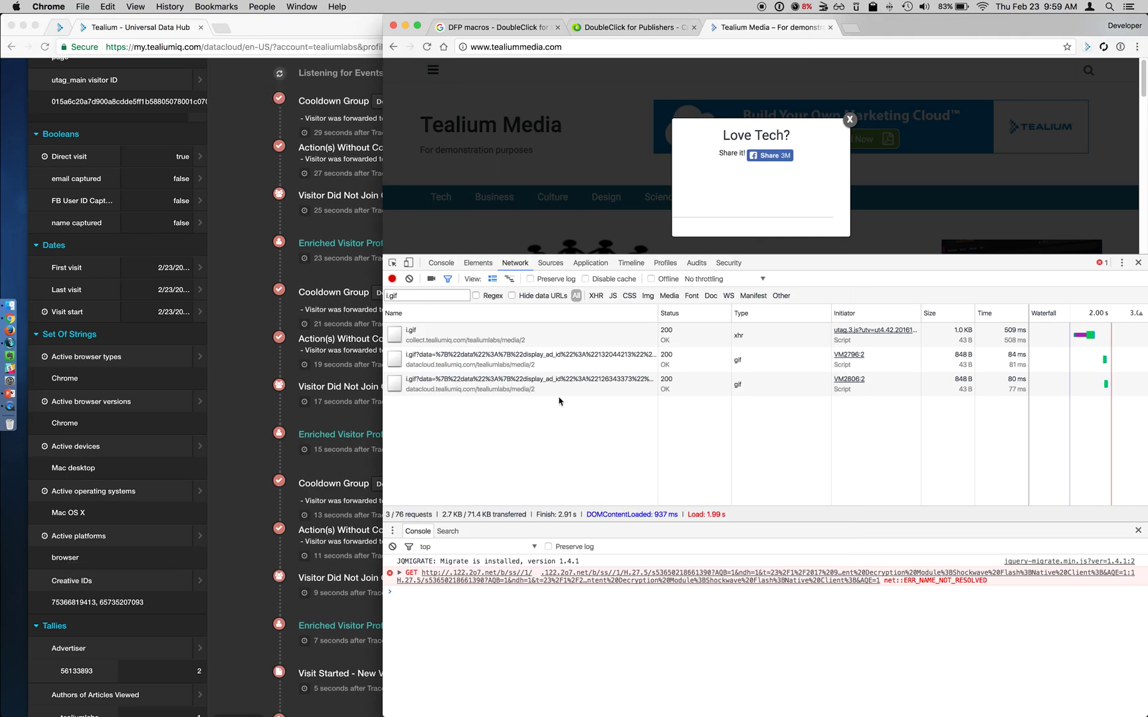
{"action": "left_click", "coordinate": [491, 362]}
{"action": "scroll", "coordinate": [878, 442], "scroll_direction": "down", "scroll_amount": 5}
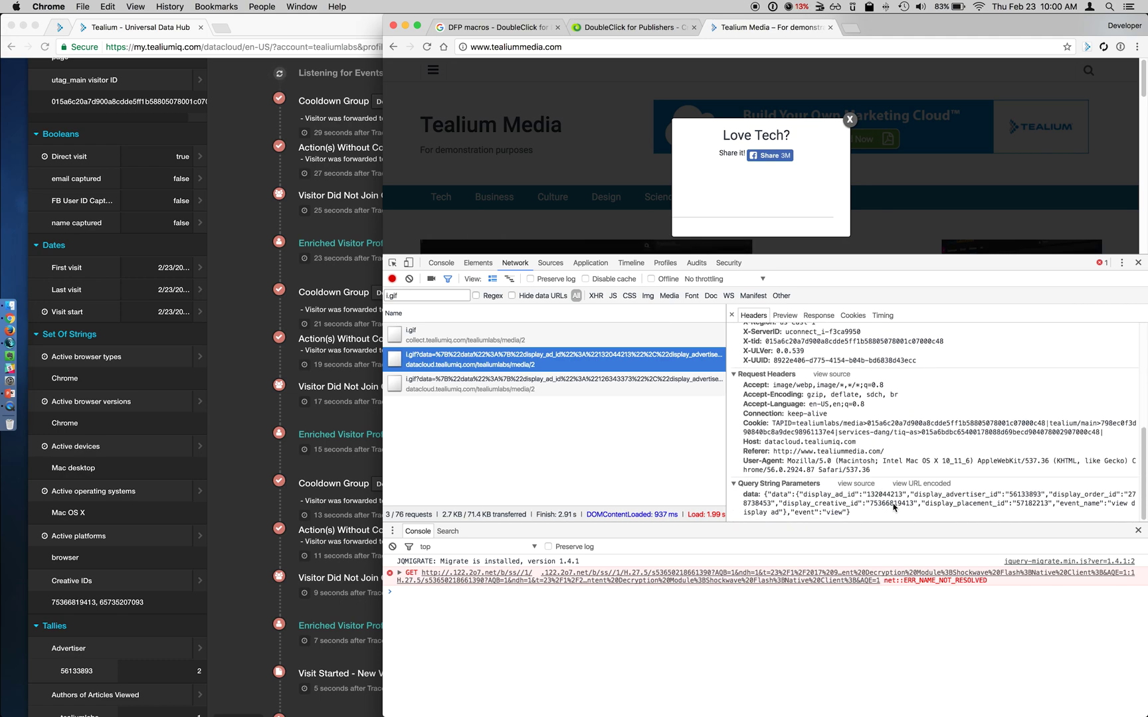
{"action": "left_click_drag", "start_coordinate": [894, 507], "coordinate": [912, 508]}
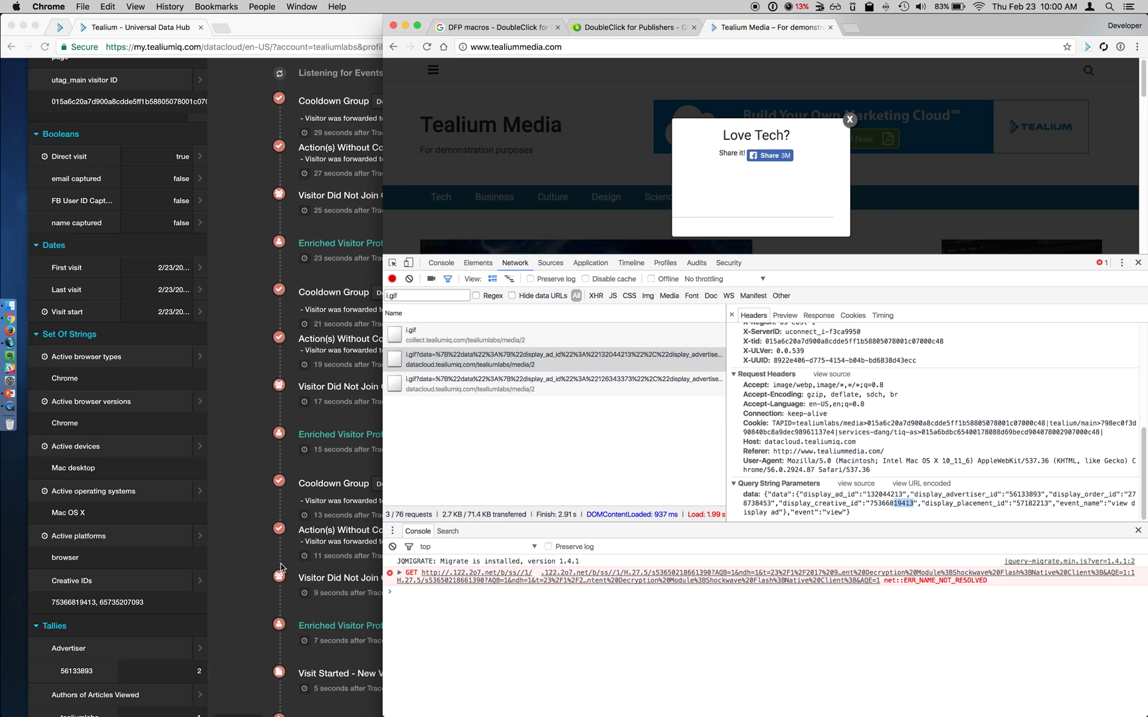
{"action": "left_click", "coordinate": [76, 604]}
{"action": "left_click_drag", "start_coordinate": [75, 603], "coordinate": [97, 603]}
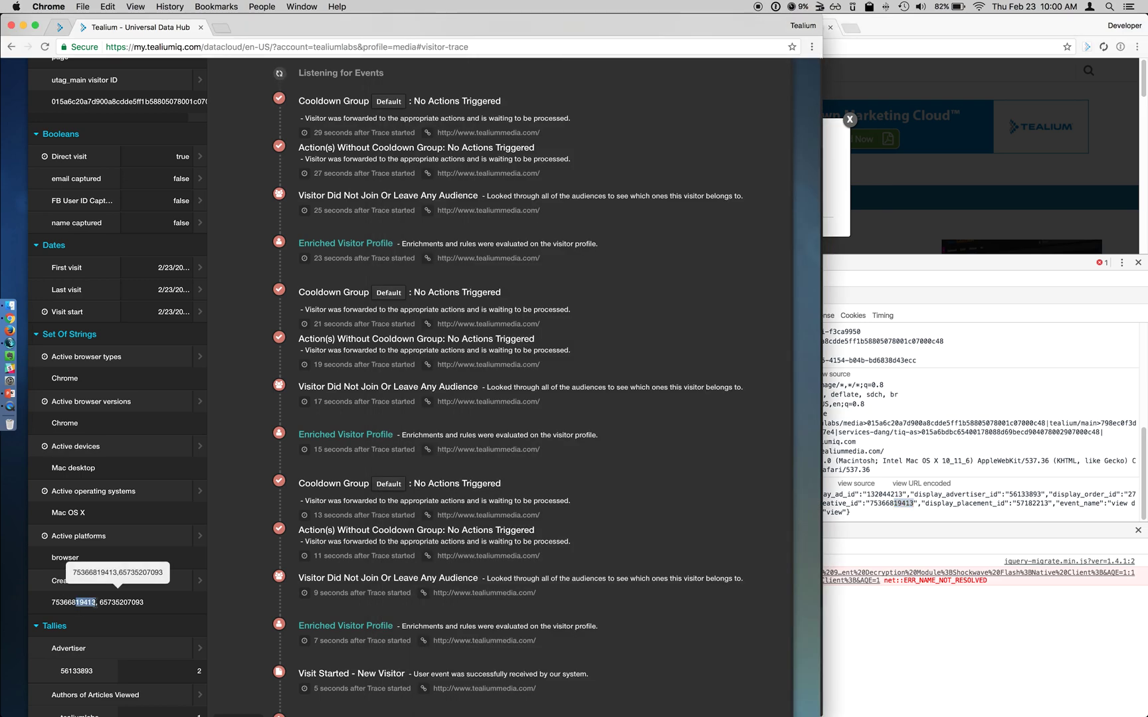
{"action": "left_click", "coordinate": [971, 687]}
{"action": "left_click", "coordinate": [622, 29]}
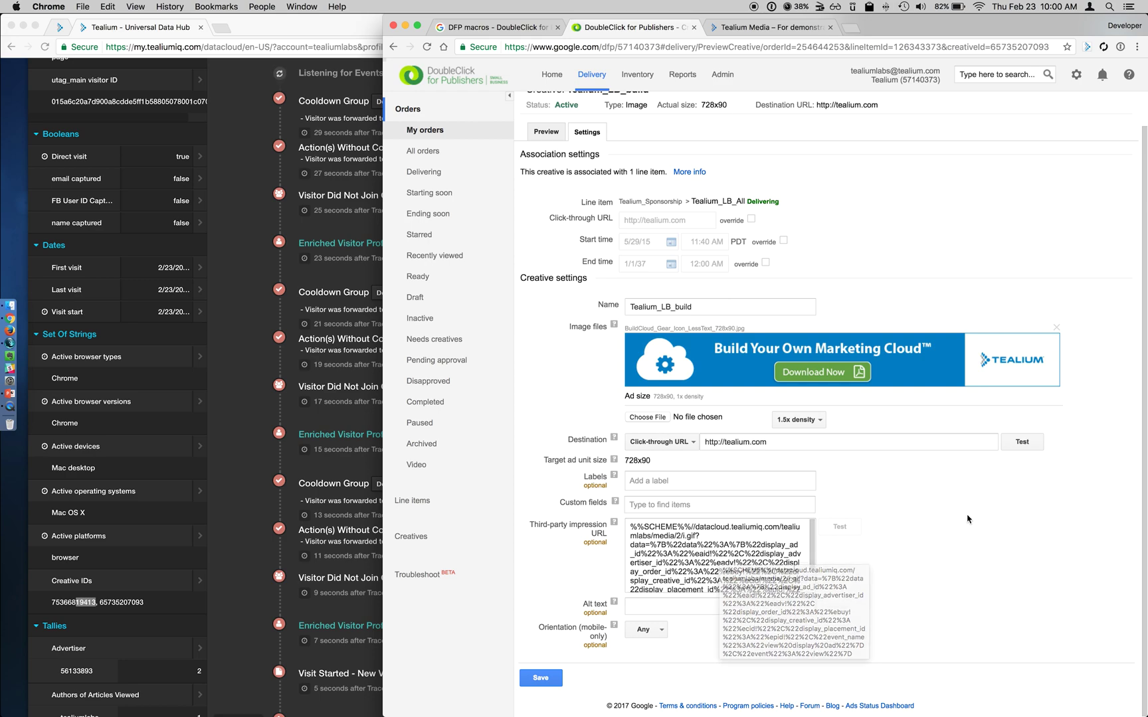
{"action": "left_click", "coordinate": [232, 276]}
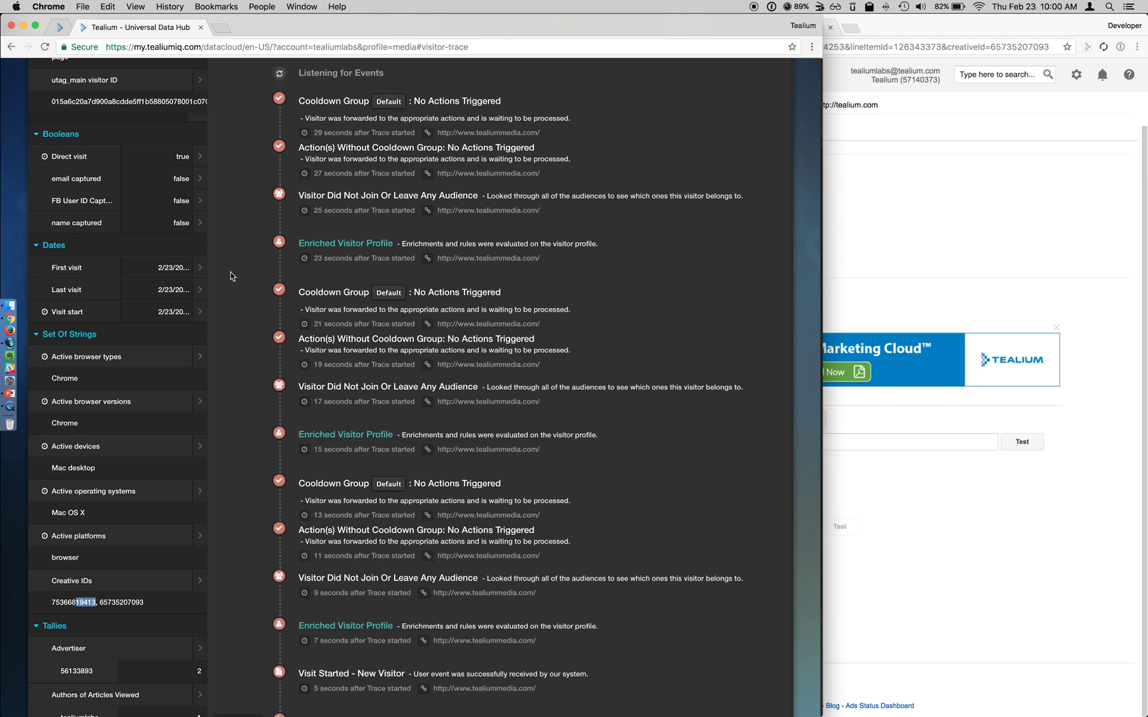
{"action": "left_click", "coordinate": [938, 543]}
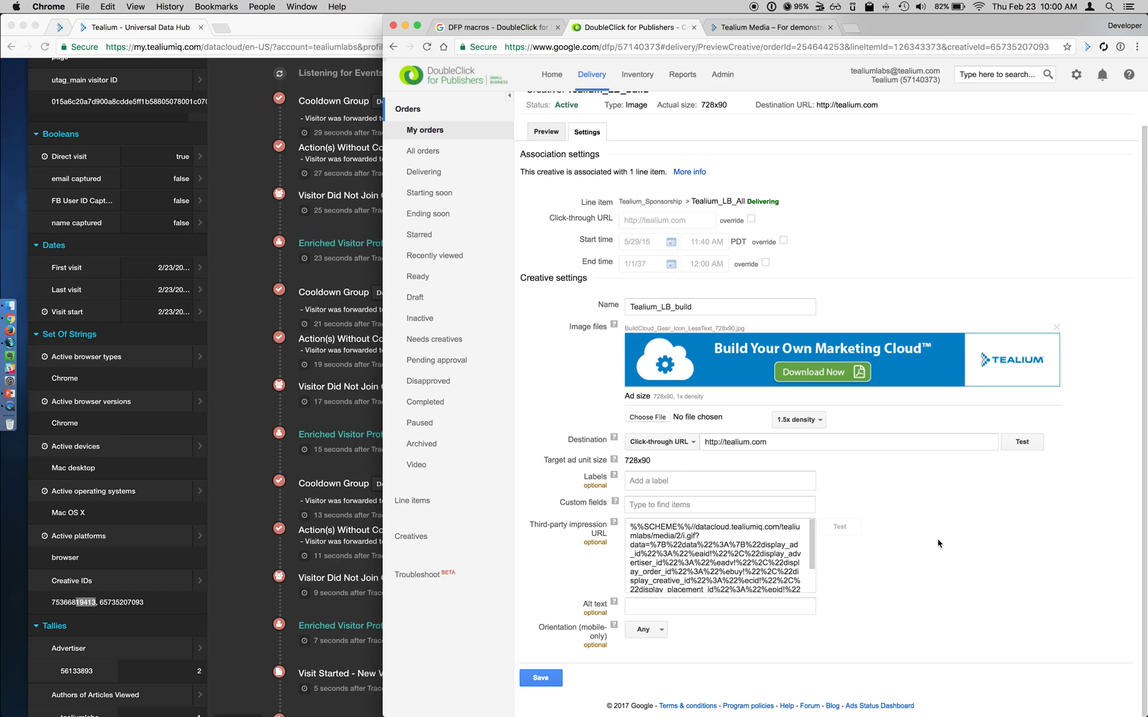
{"action": "key", "text": "super+Tab"}
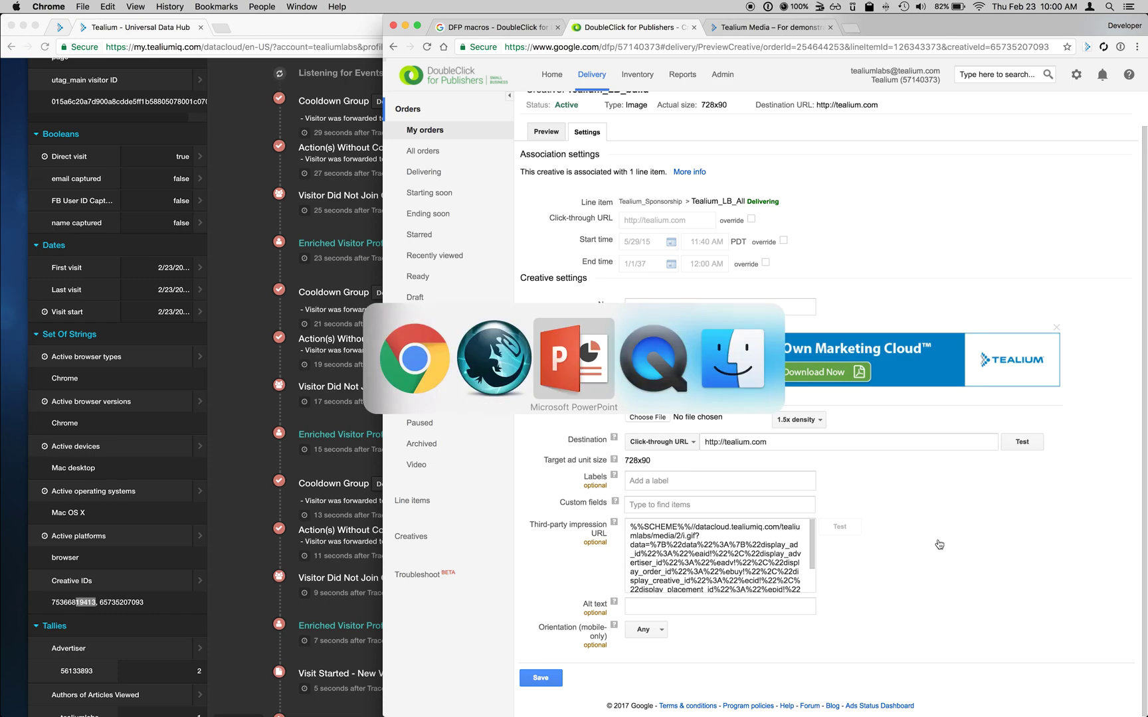